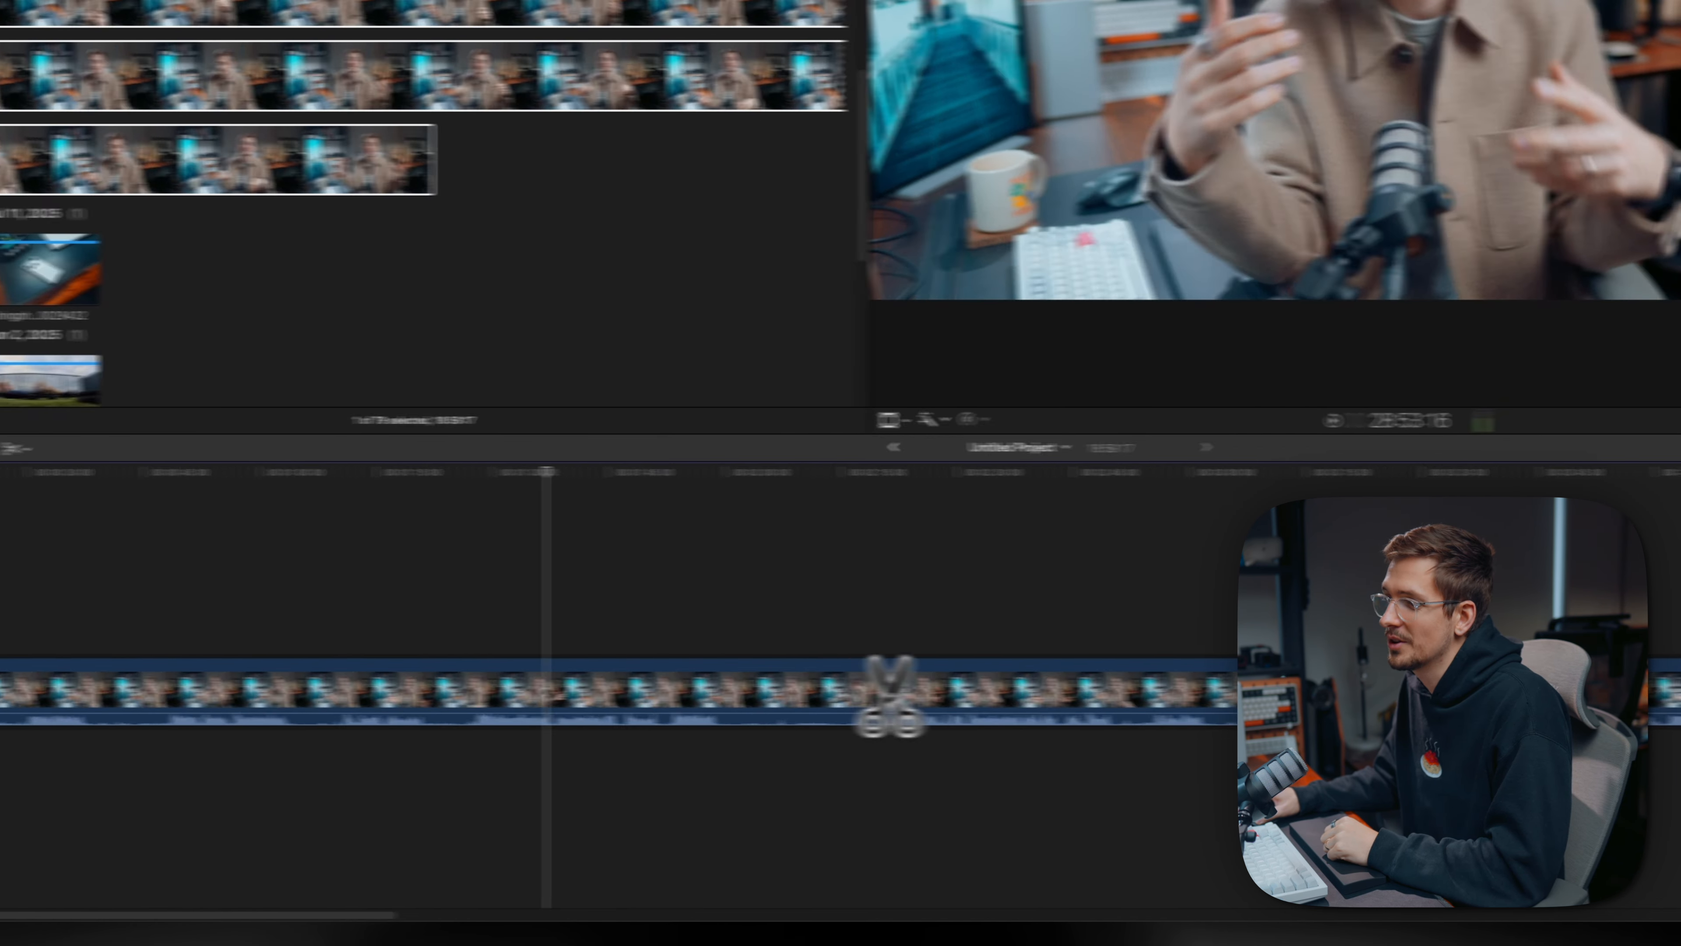
- Switch to the Select tool and delete the cut section of the A-roll clip from around 2:00 to 2:20
left_click(13, 449)
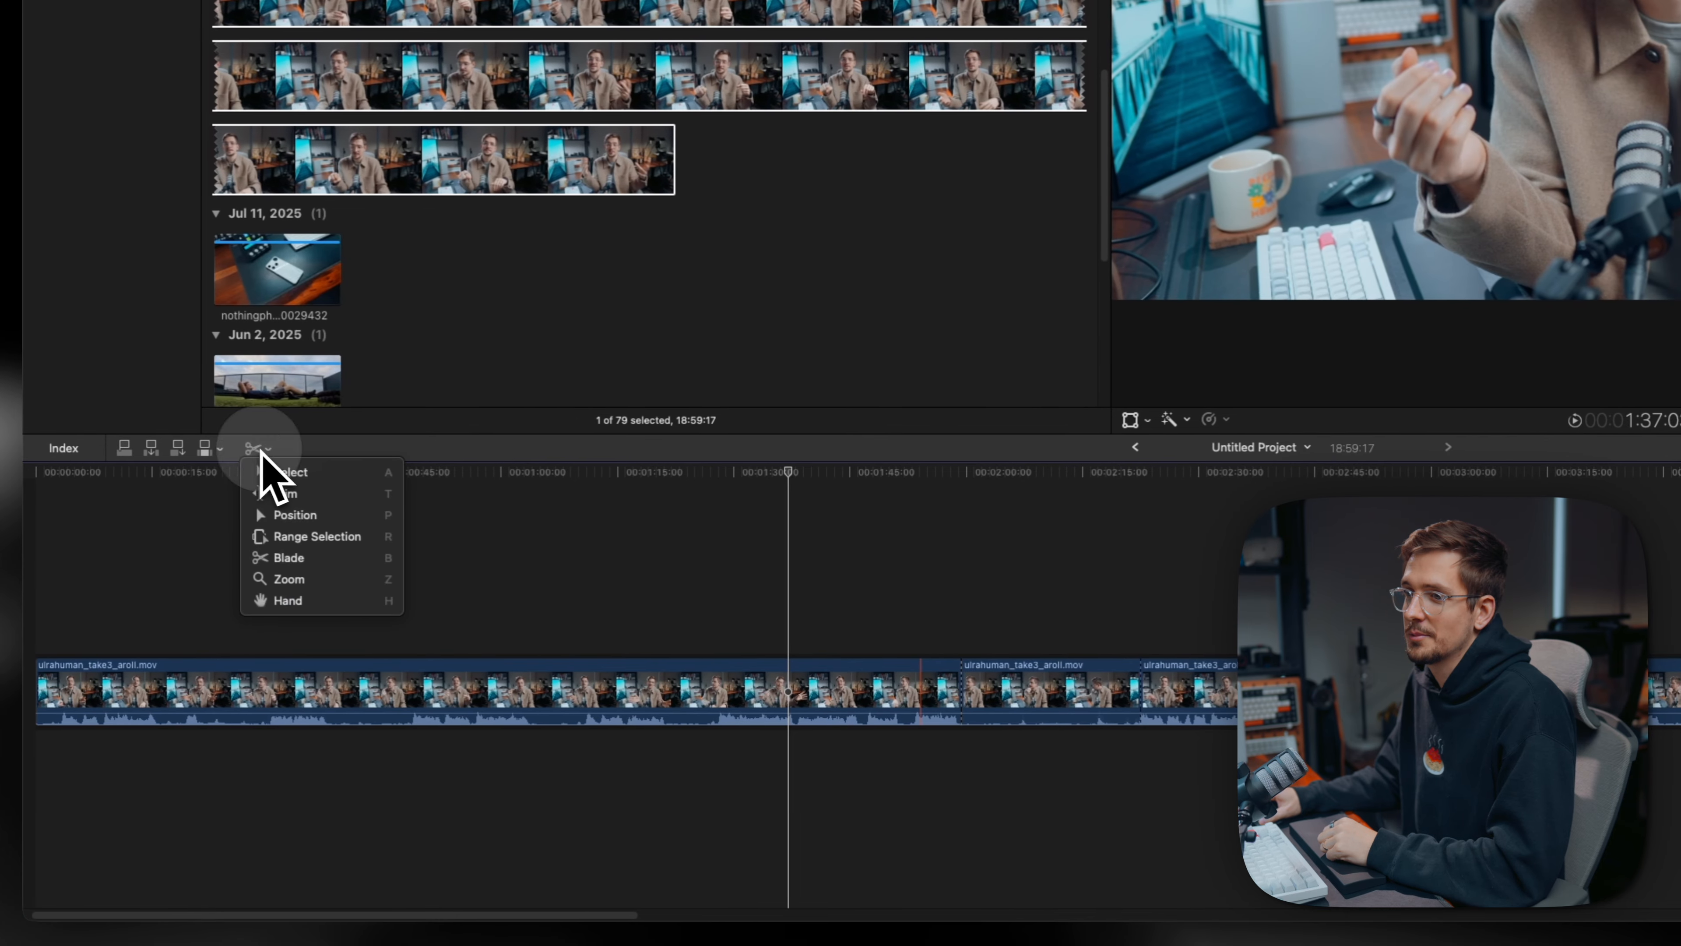
left_click(278, 472)
left_click(1055, 671)
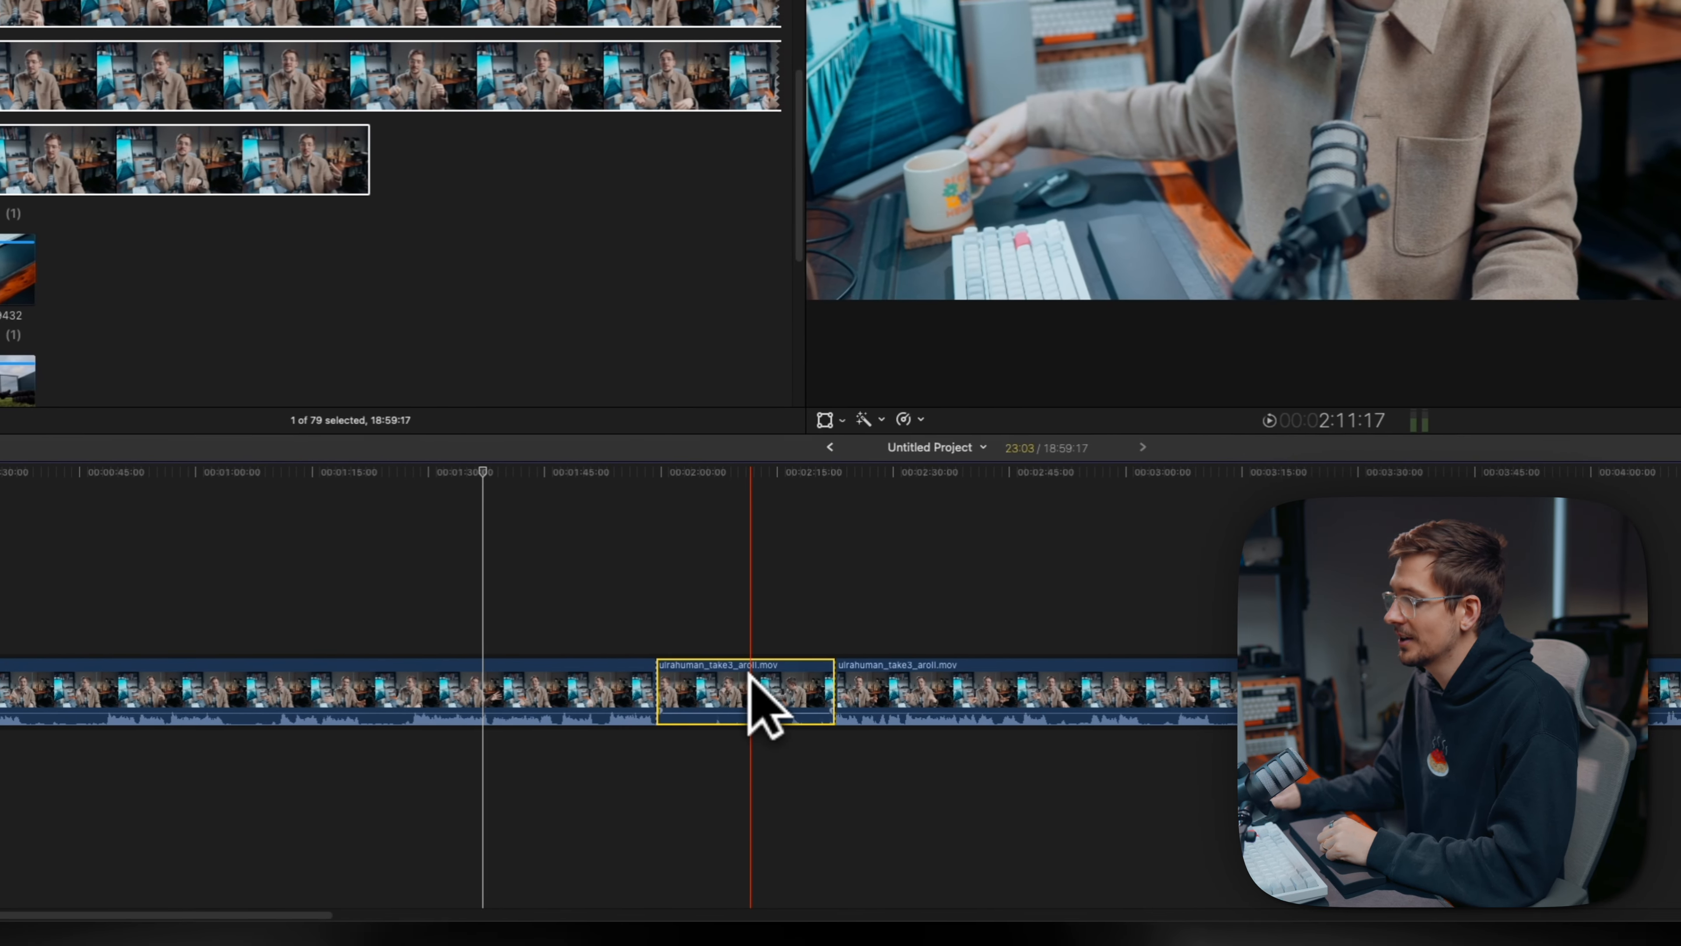
key("BackSpace")
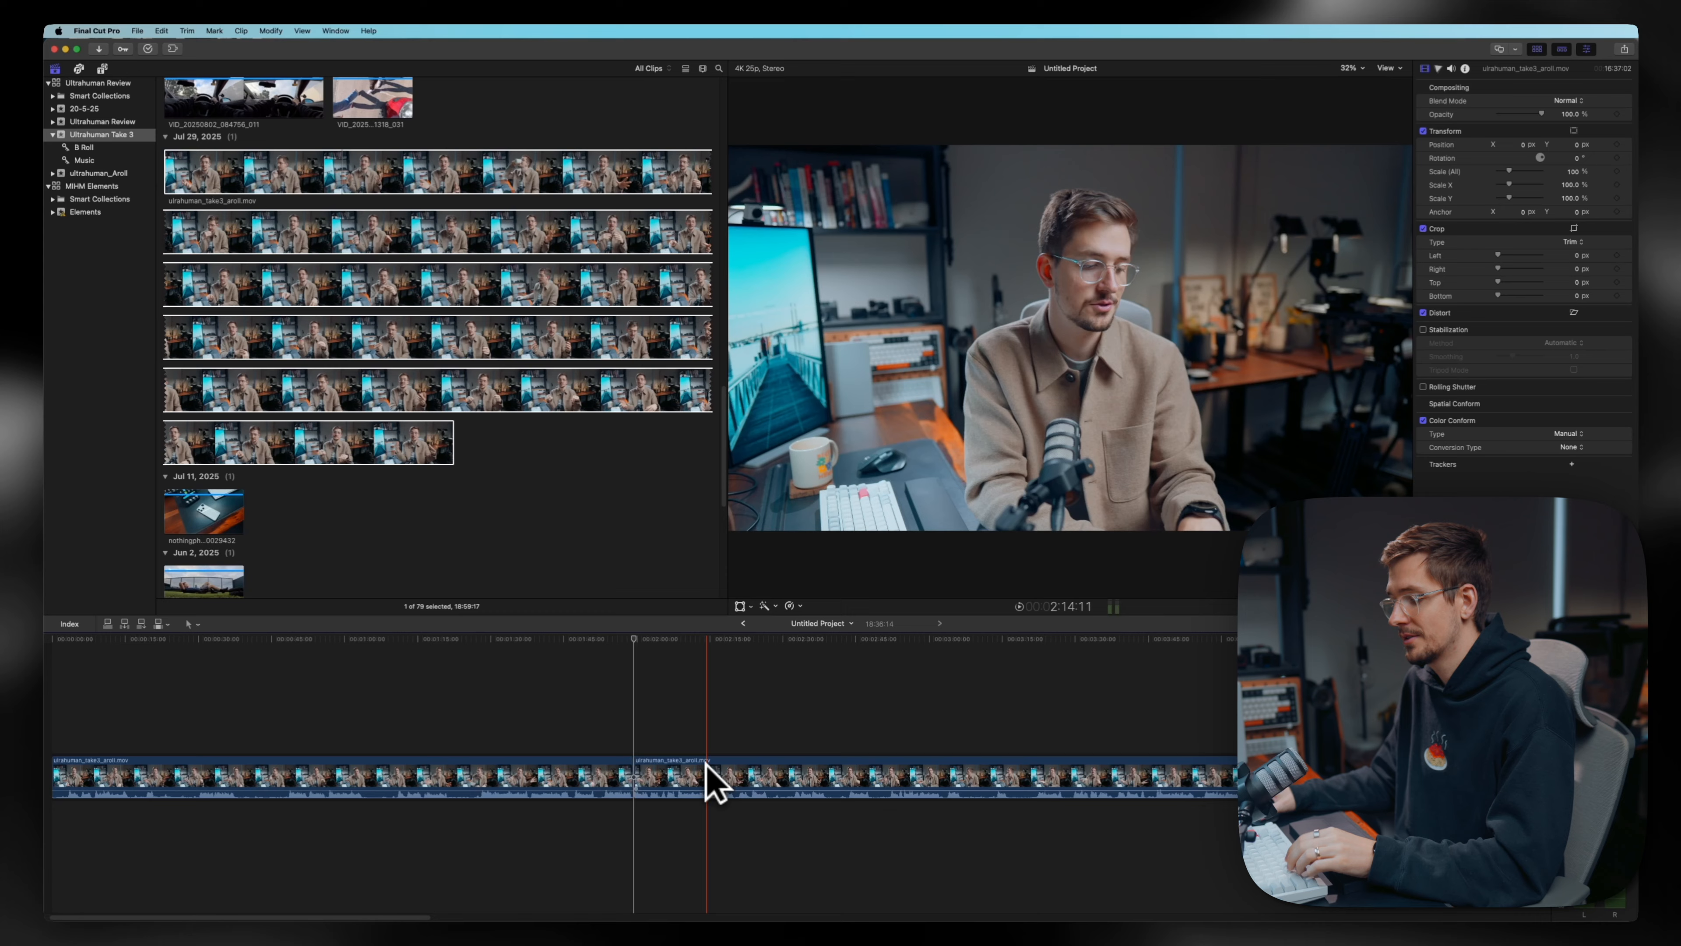
- Undo the section deletion and the preceding blade cuts on the A-roll clip
key("super+z")
key("super+z")
key("super+z")
key("super+z")
key("super+z")
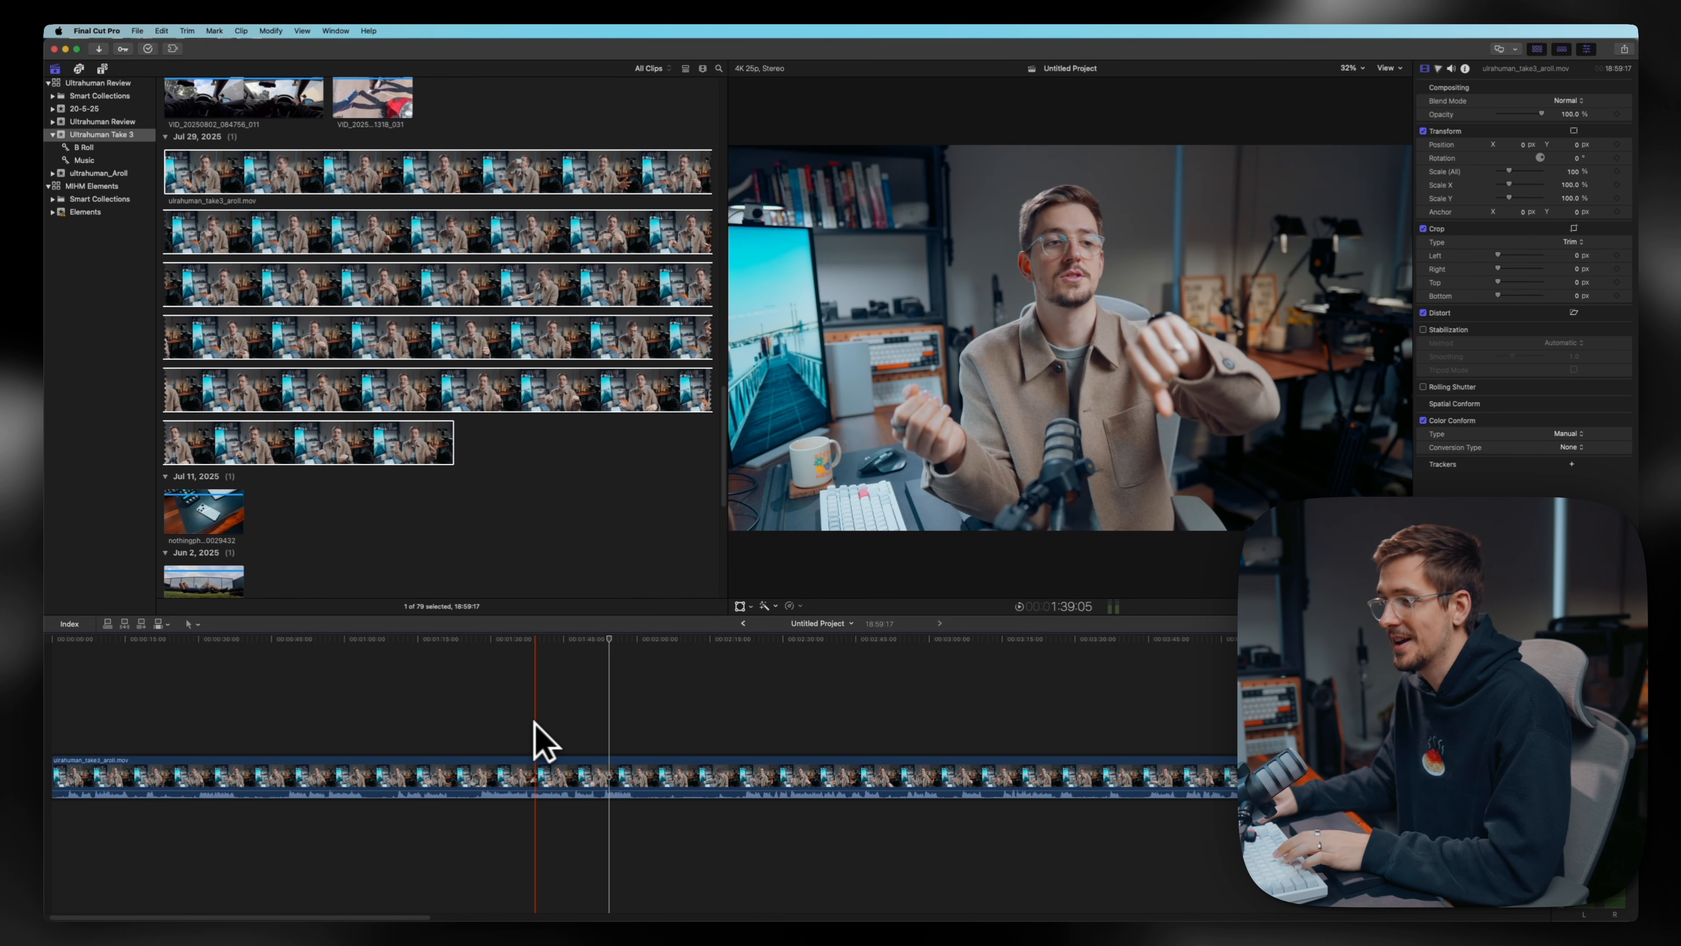
- Switch the timeline tool to Blade and back to Select
left_click(195, 624)
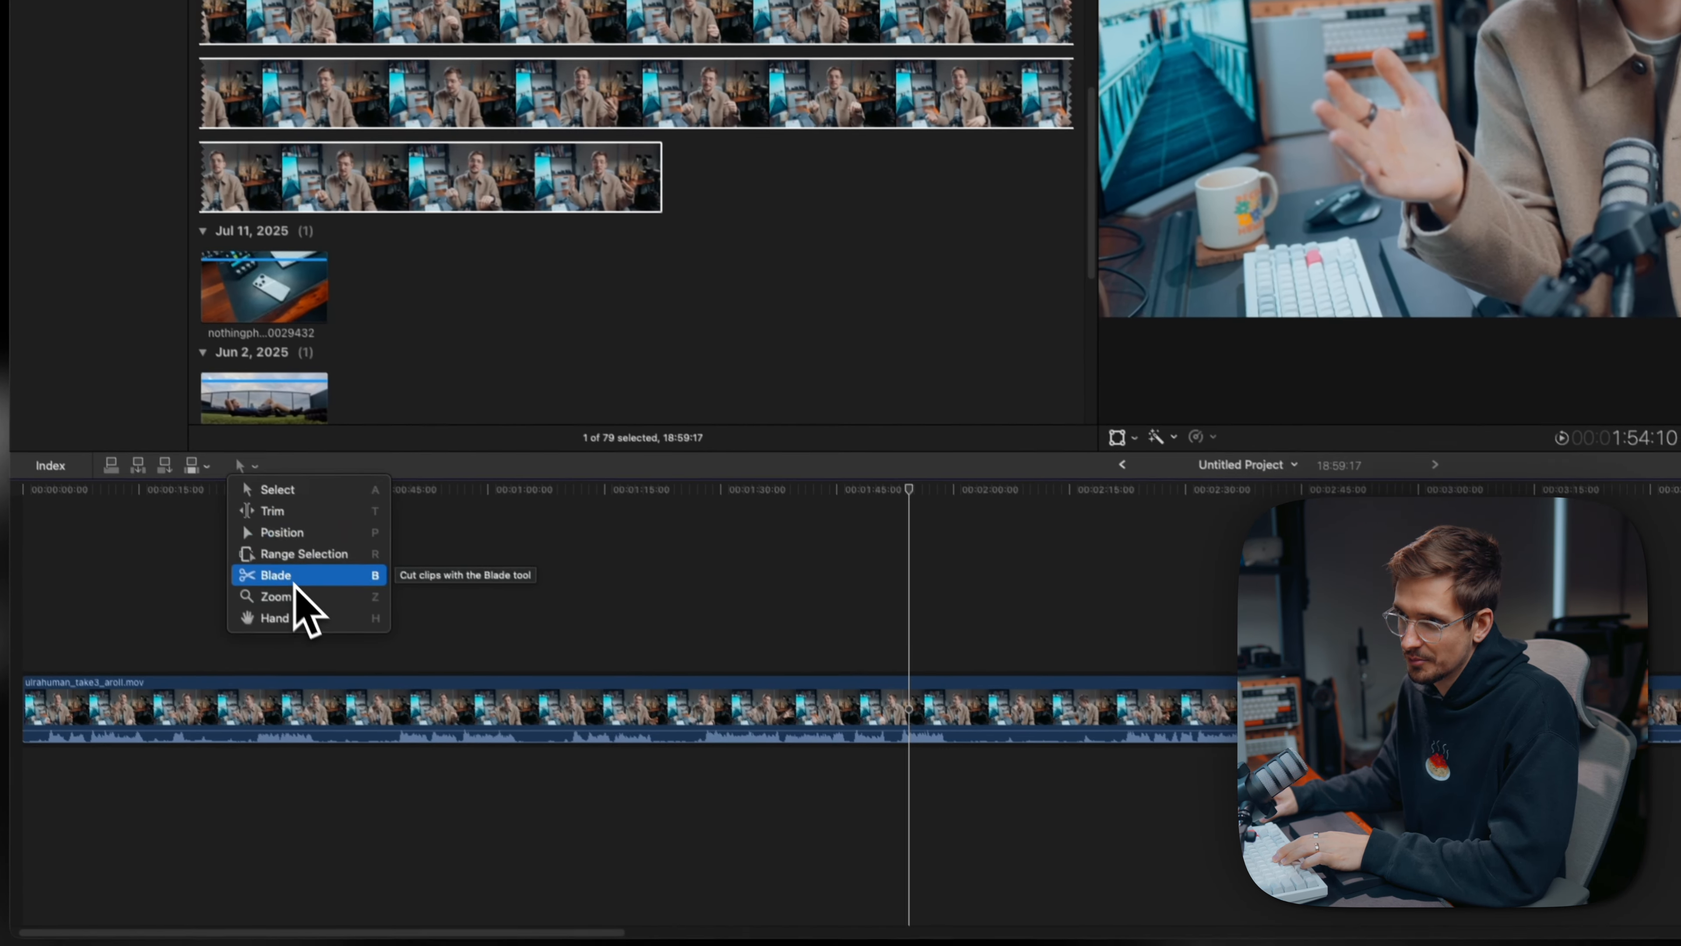
left_click(274, 617)
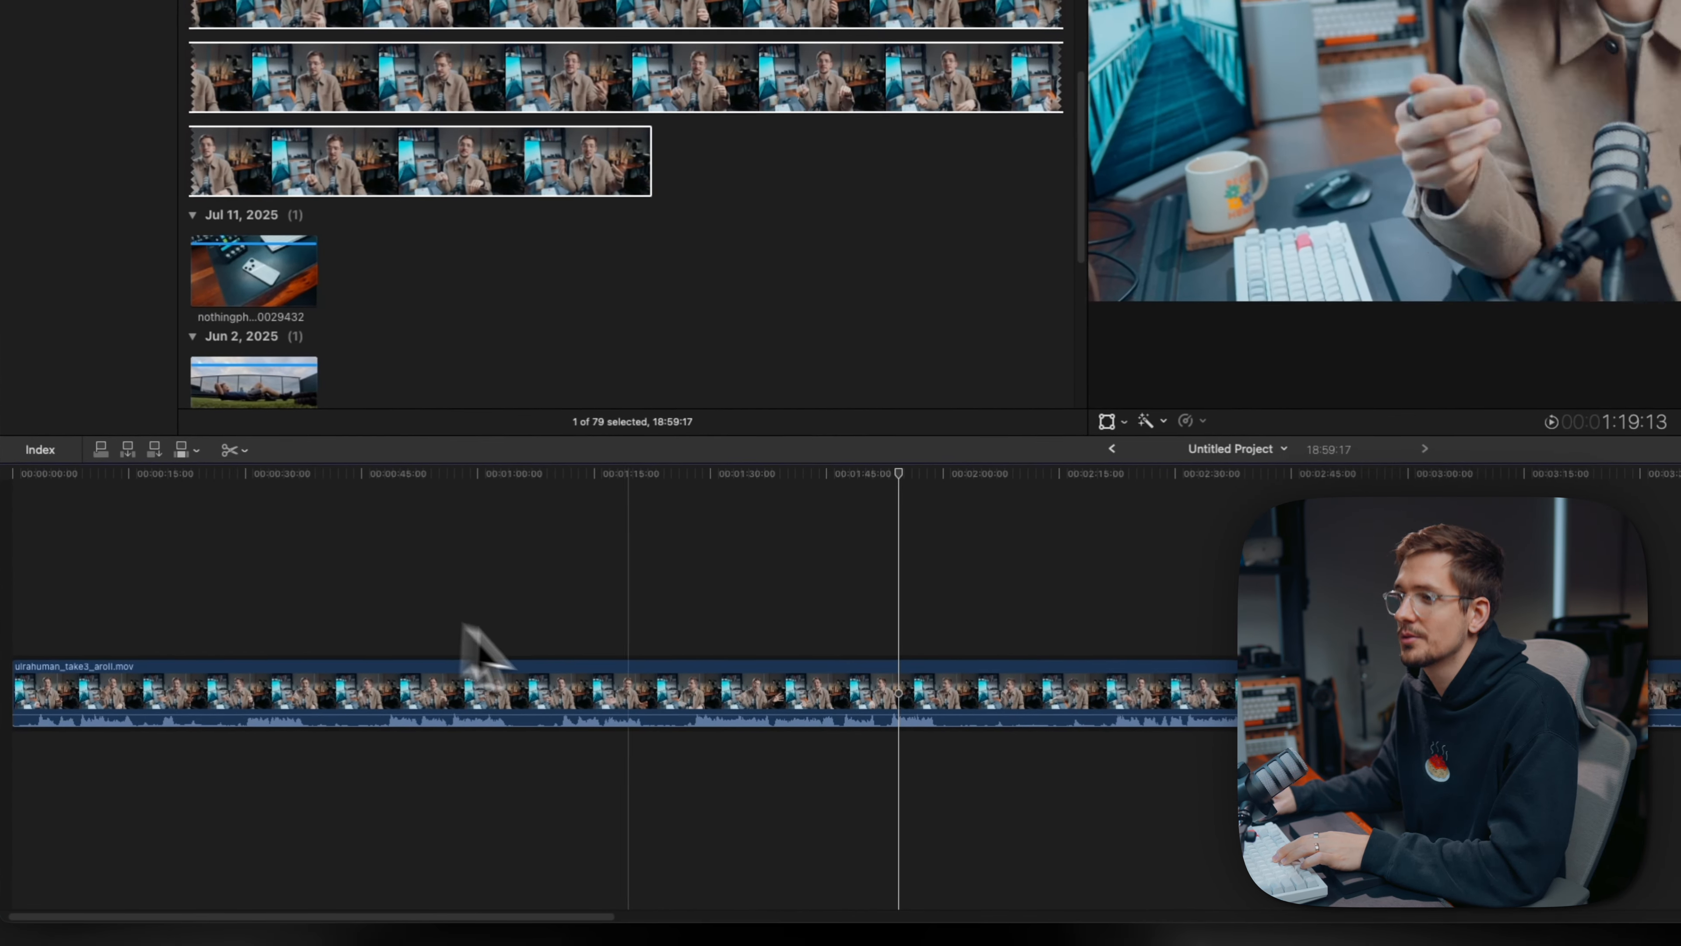
left_click(231, 451)
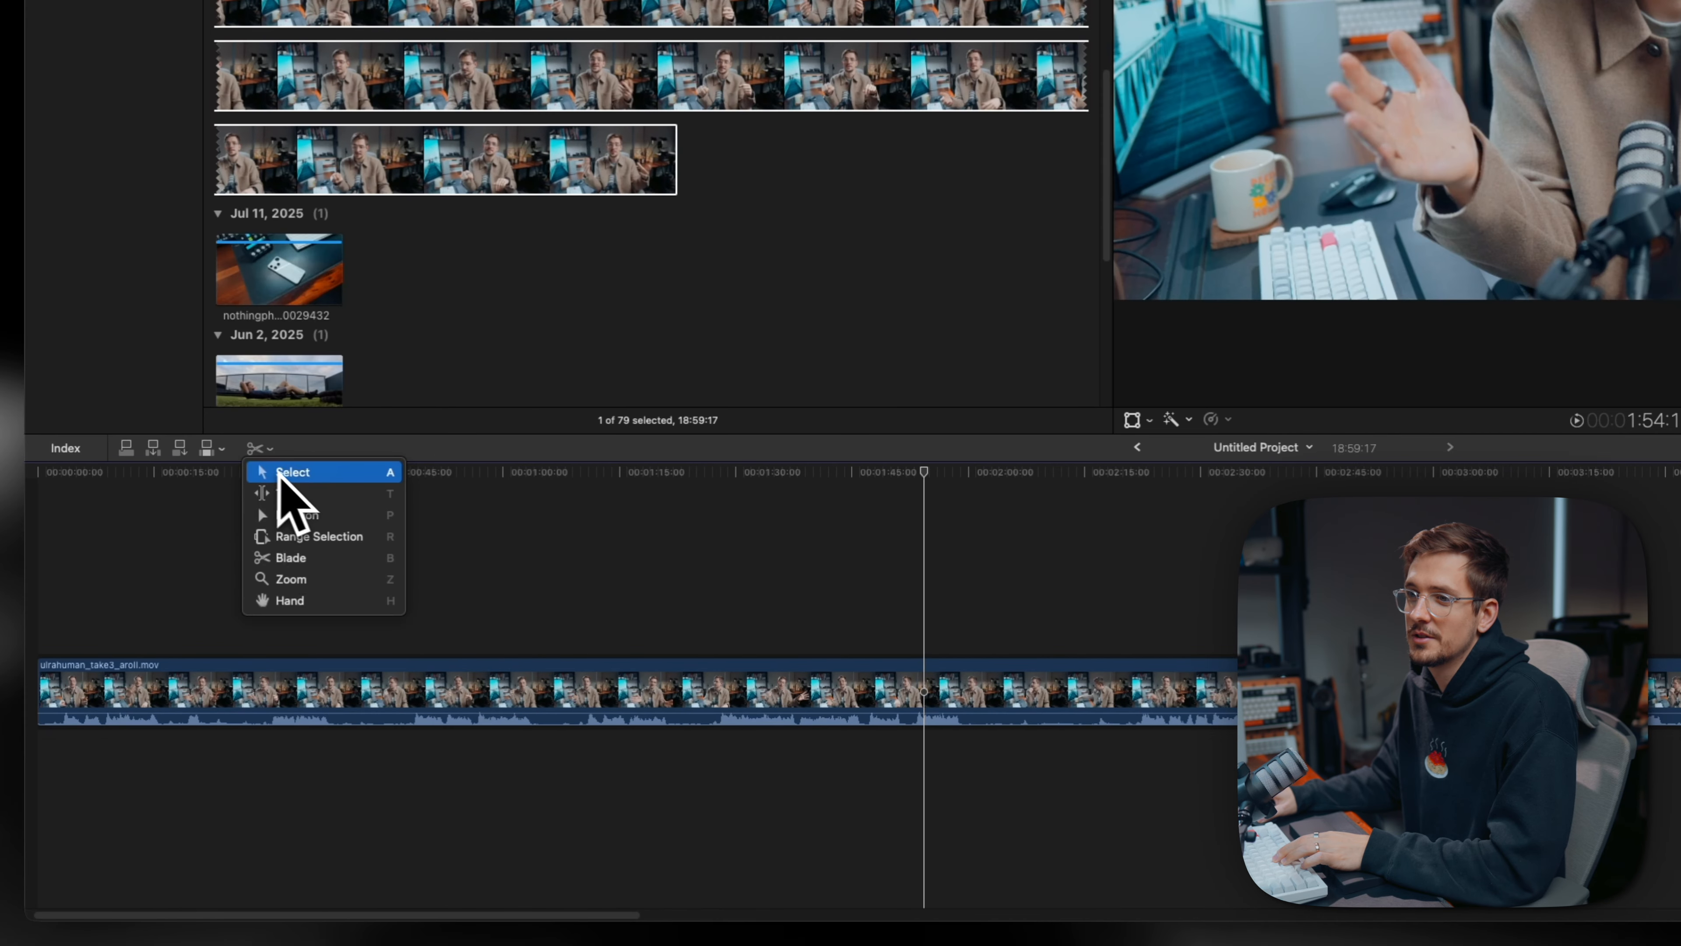
left_click(291, 478)
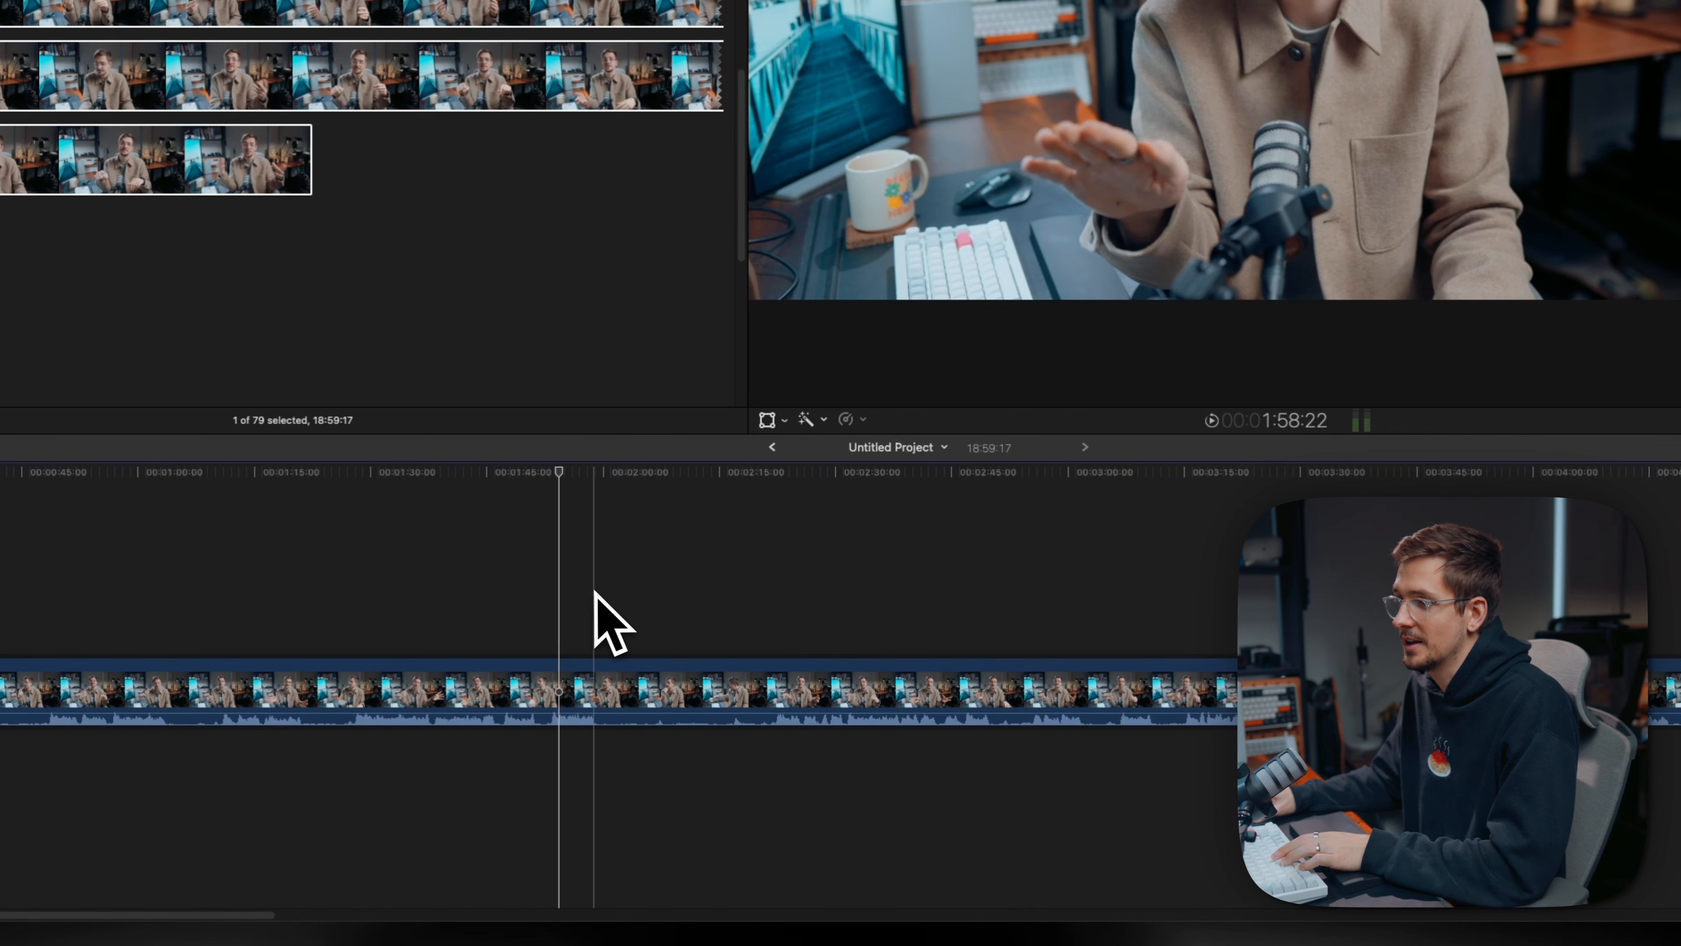
- Split the A-roll clip at successive points from about 2:00 to beyond 3:30, isolating the unwanted sections between the good takes
key("super+b")
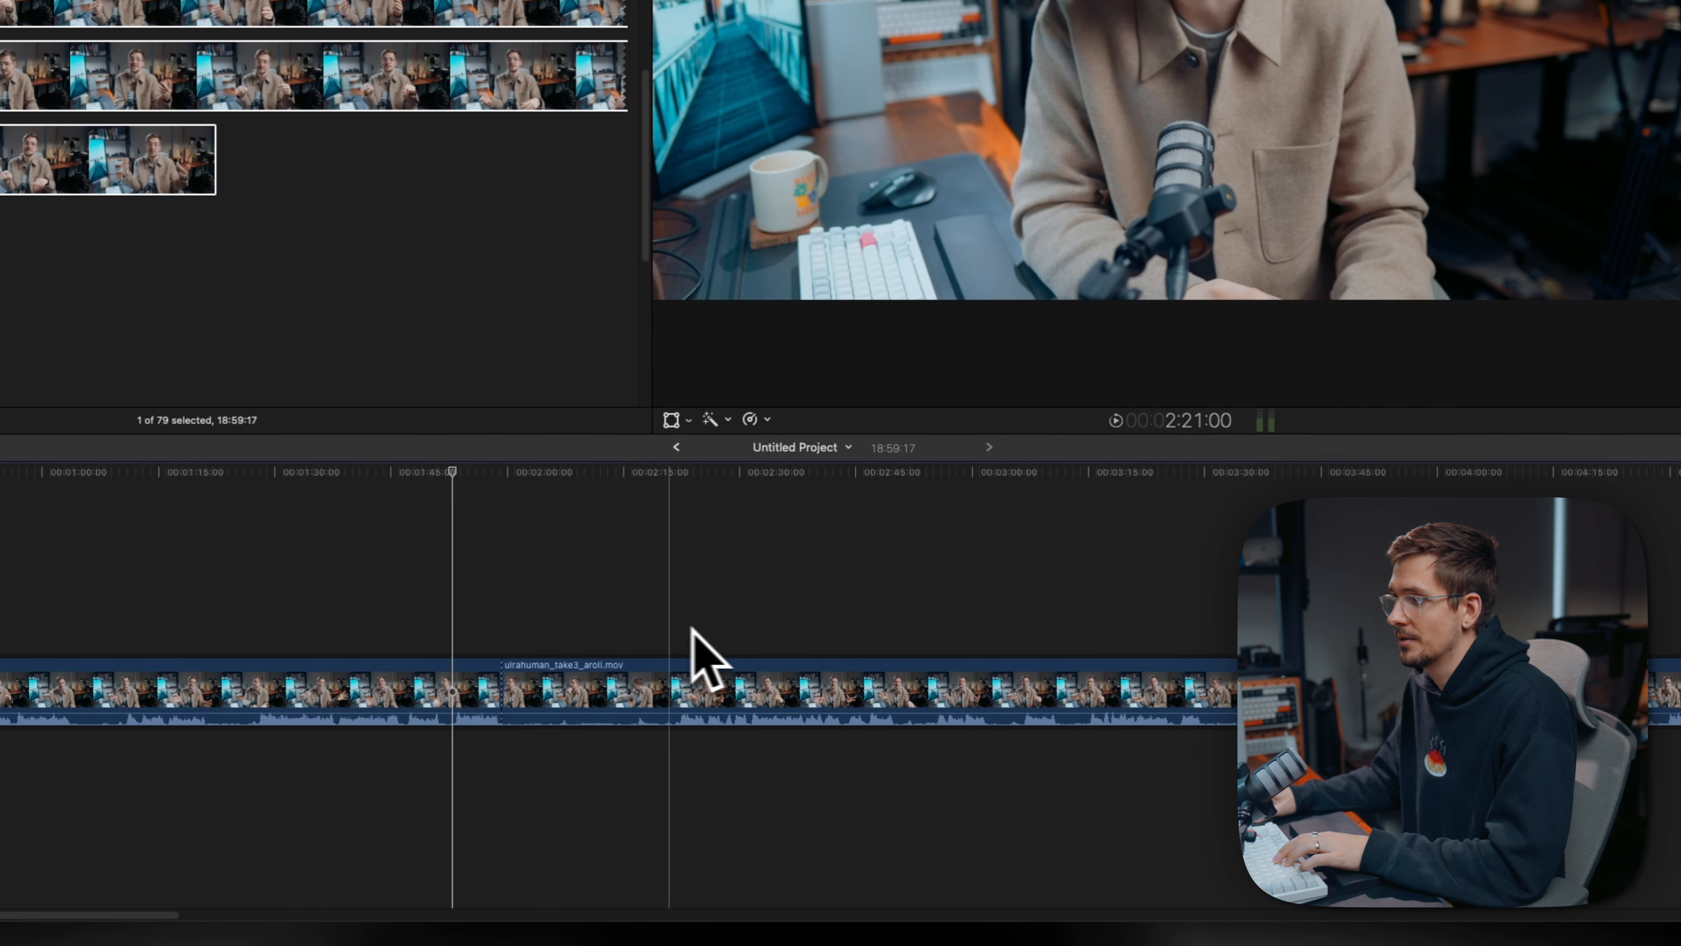
key("super+b")
key("super+b")
key("super+b")
key("super+b")
key("super+b")
key("super+b")
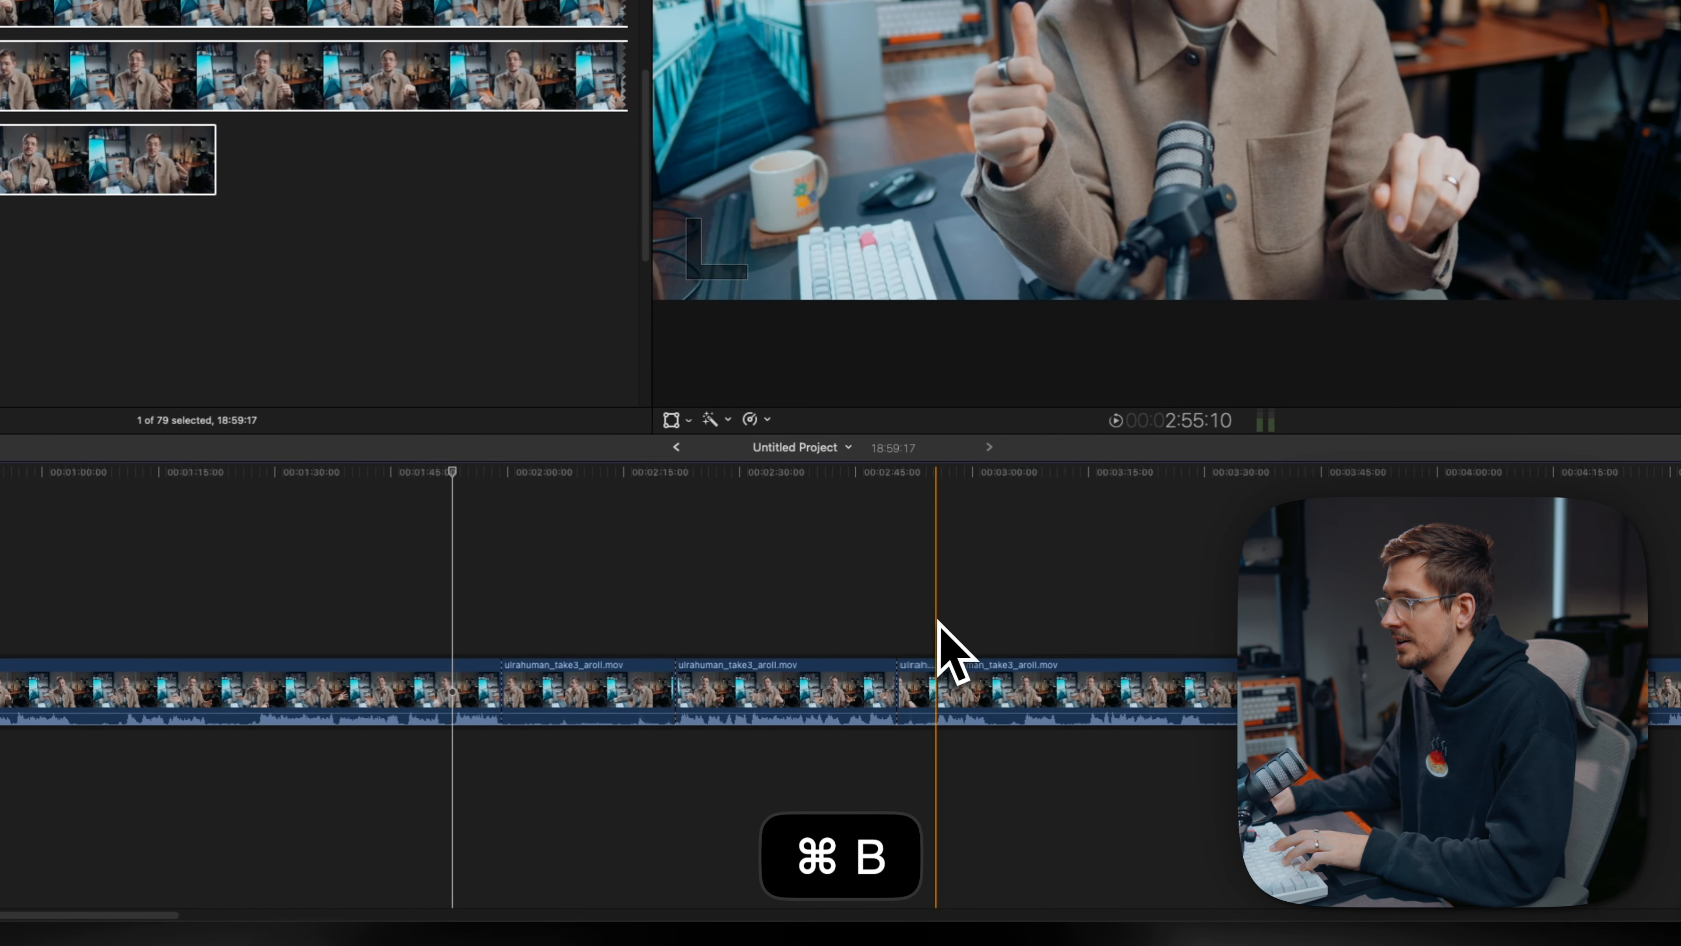
key("super+b")
key("super+b")
key("super+b")
key("super+space")
left_click(1204, 592)
key("super+b")
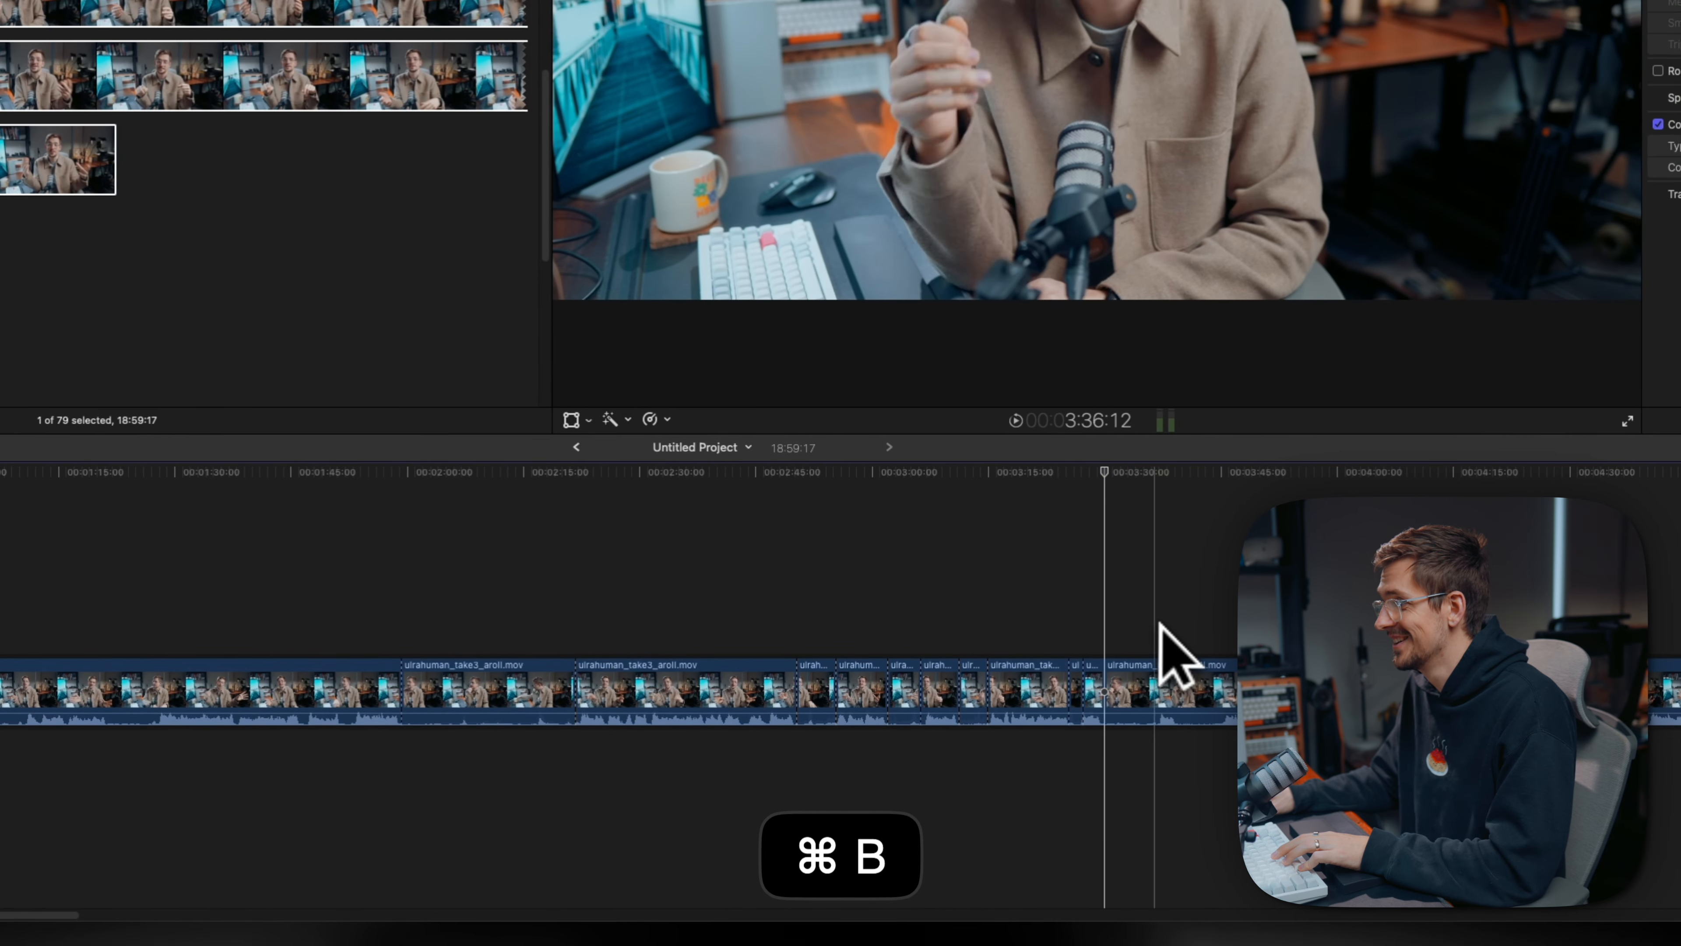
key("super+space")
key("super+b")
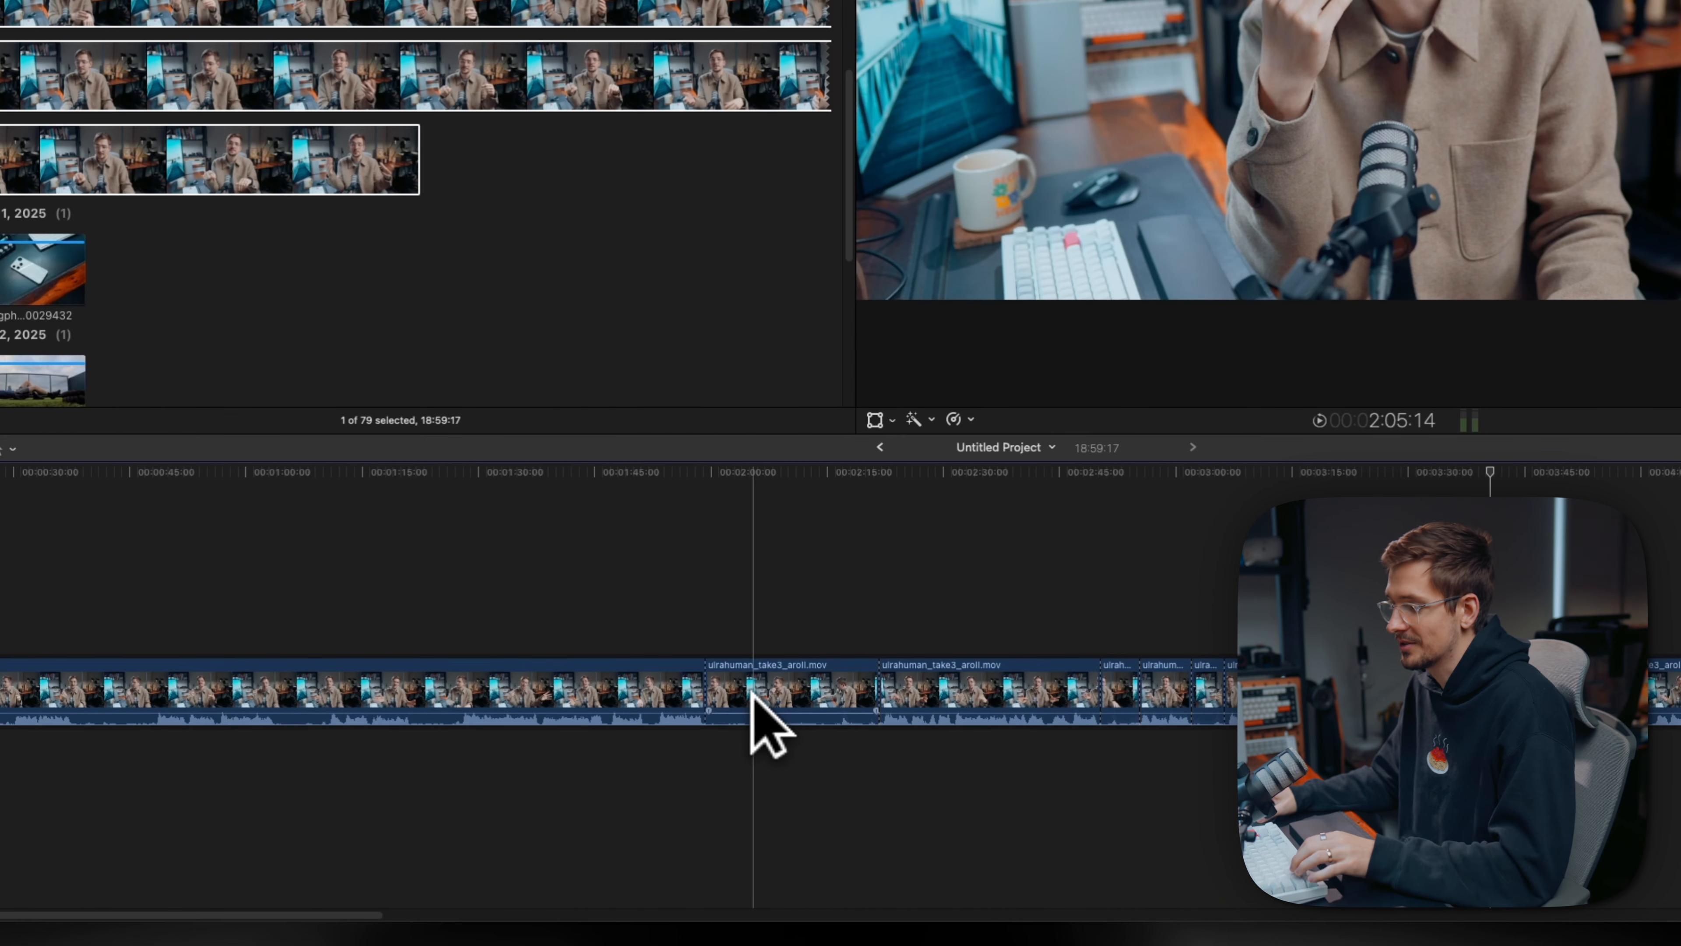
- Select the alternating unwanted sections of the A-roll between about 2:00 and 3:45 and delete them together
left_click(758, 689)
left_click(1122, 688, "super")
left_click(1199, 689, "super")
left_click(976, 692, "super")
left_click(1135, 689, "super")
left_click(1201, 688, "super")
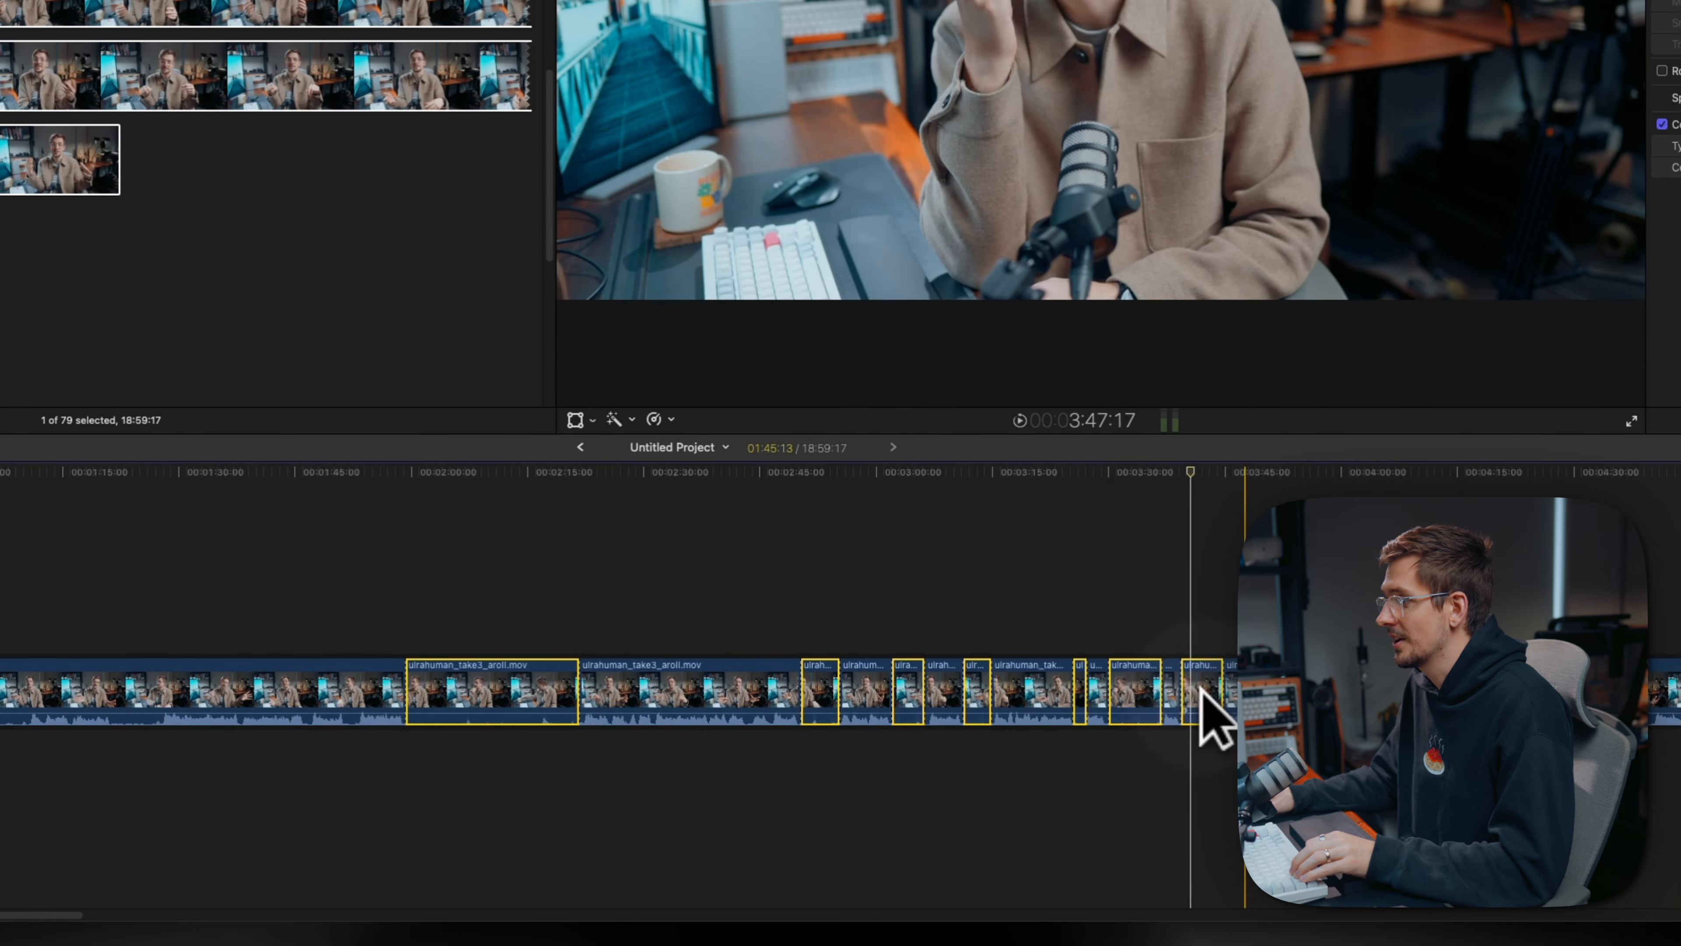
left_click(993, 688, "super")
key("BackSpace")
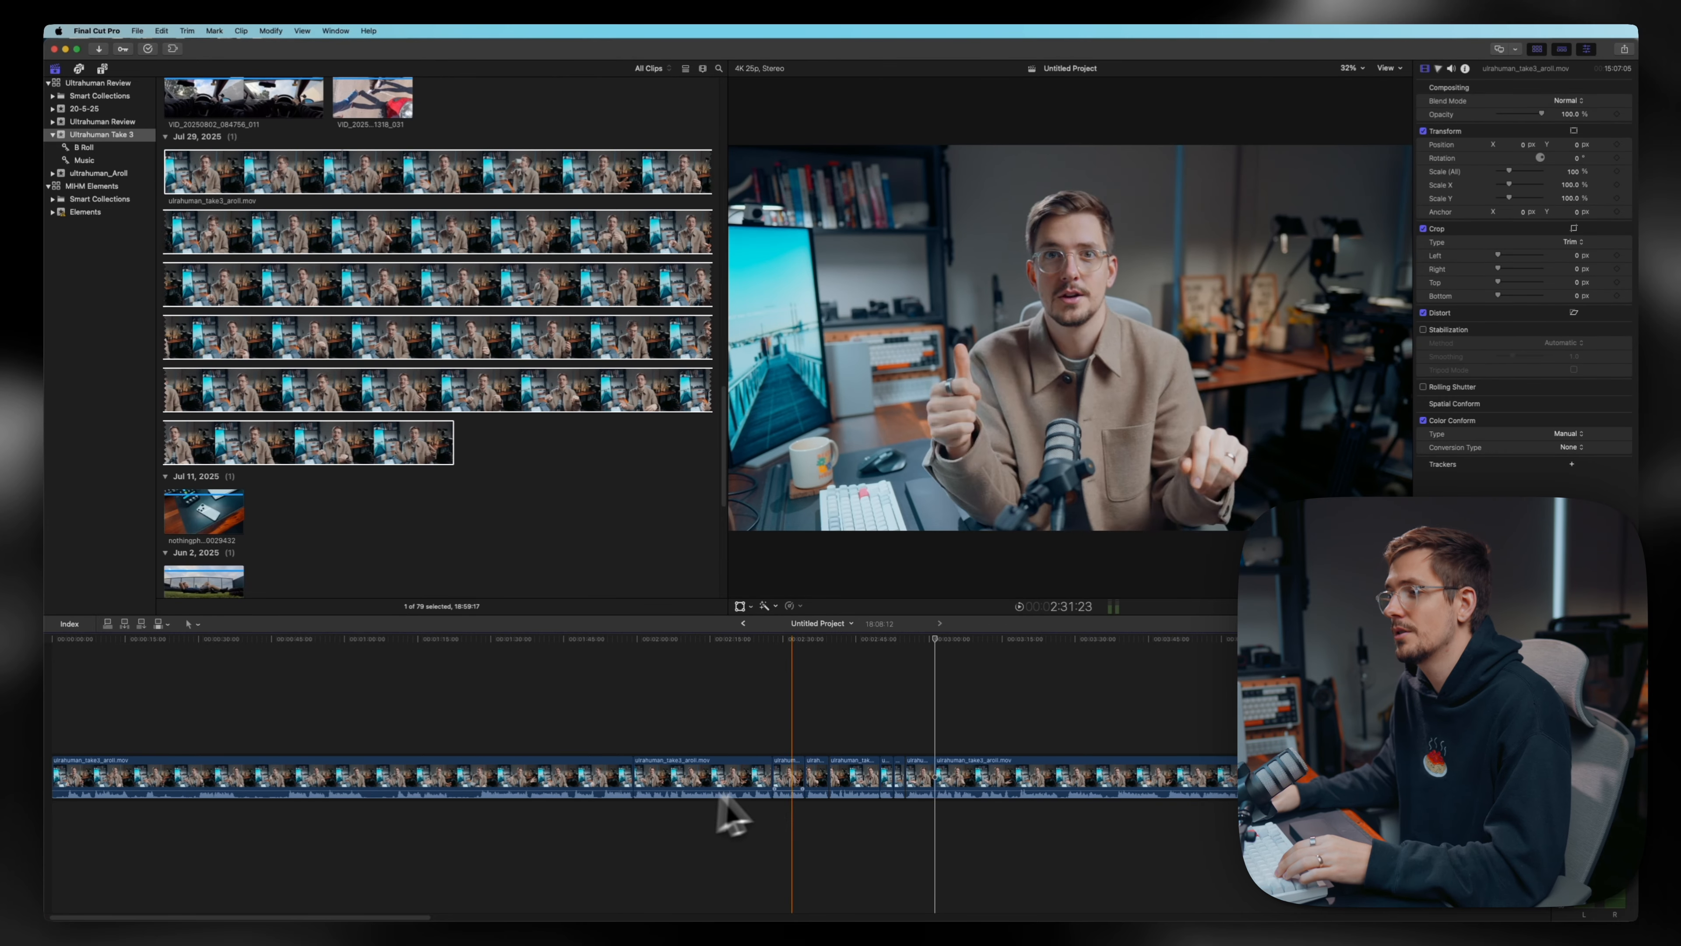
- Select two more non-adjacent A-roll sections, at about 2:25 and 2:39, and delete them
left_click(788, 781)
left_click(833, 780, "super")
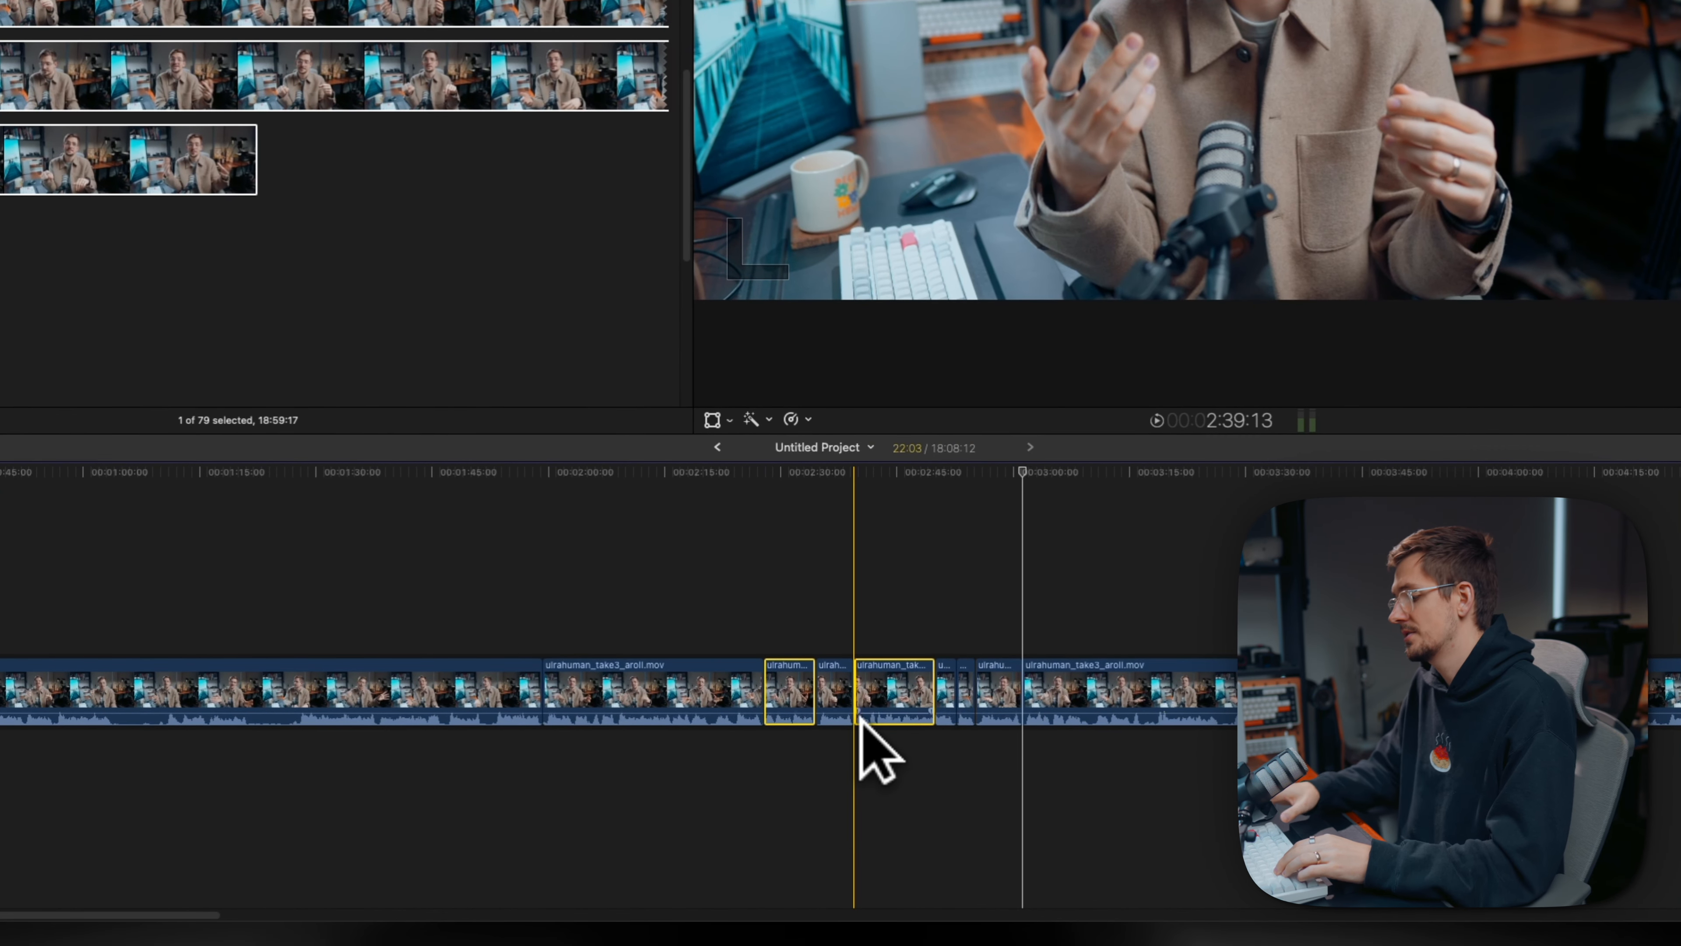
key("BackSpace")
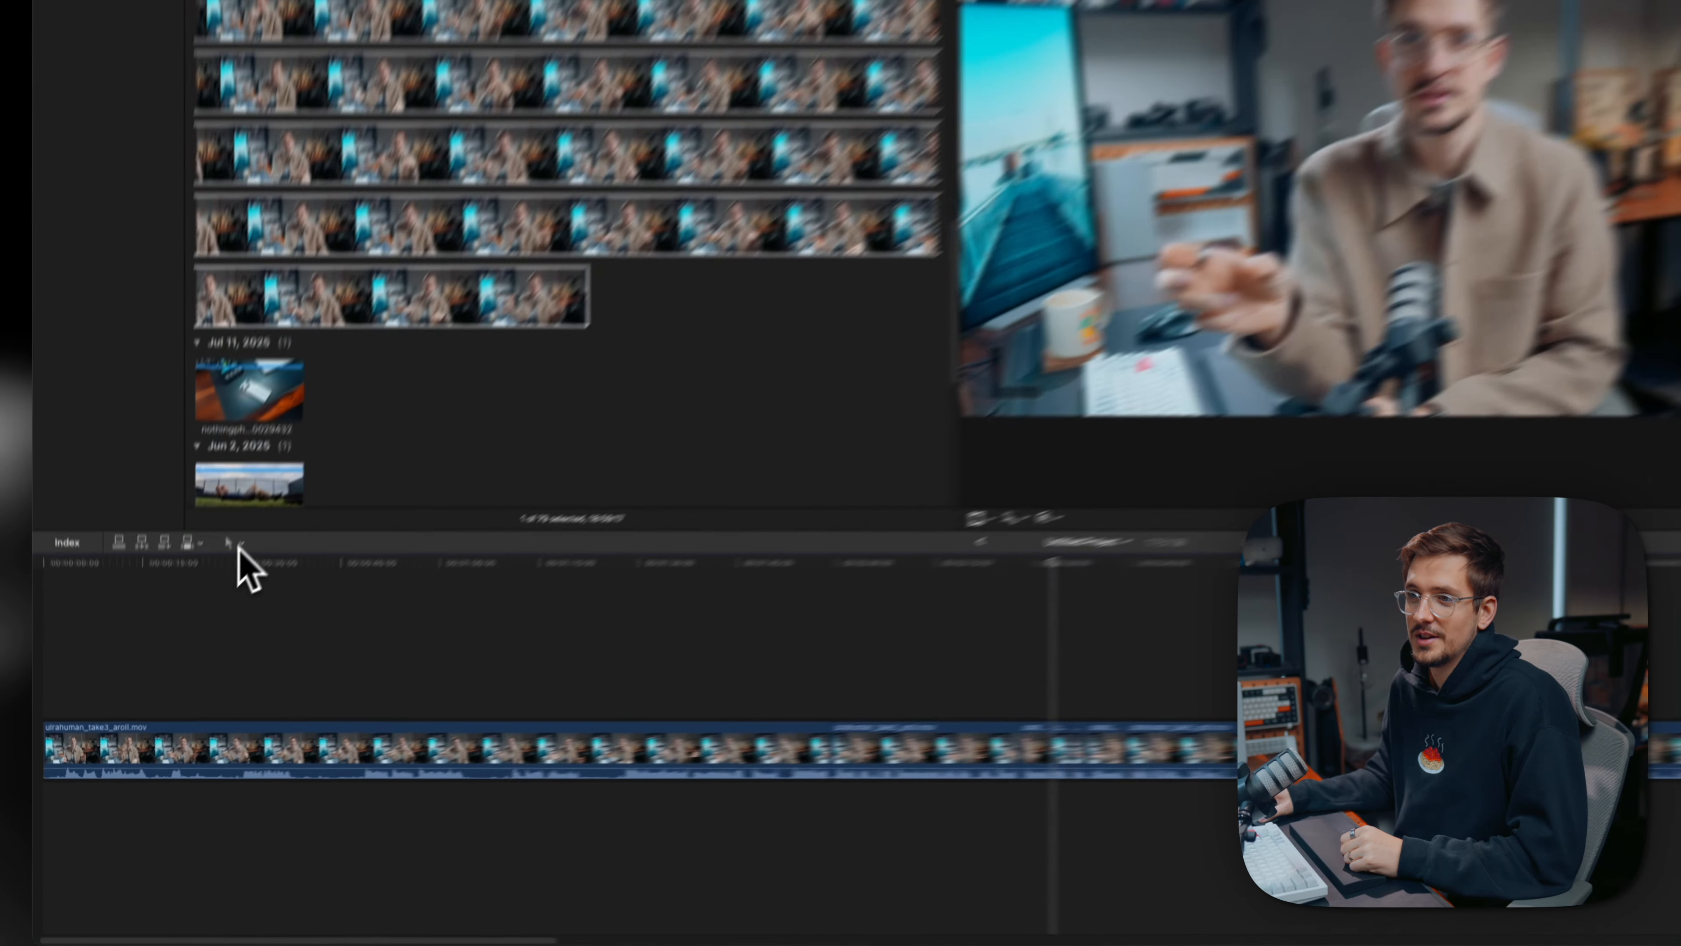
- Review the available timeline tools, activate the Blade tool, and return to the Select tool
left_click(198, 621)
left_click(267, 492)
left_click(268, 491)
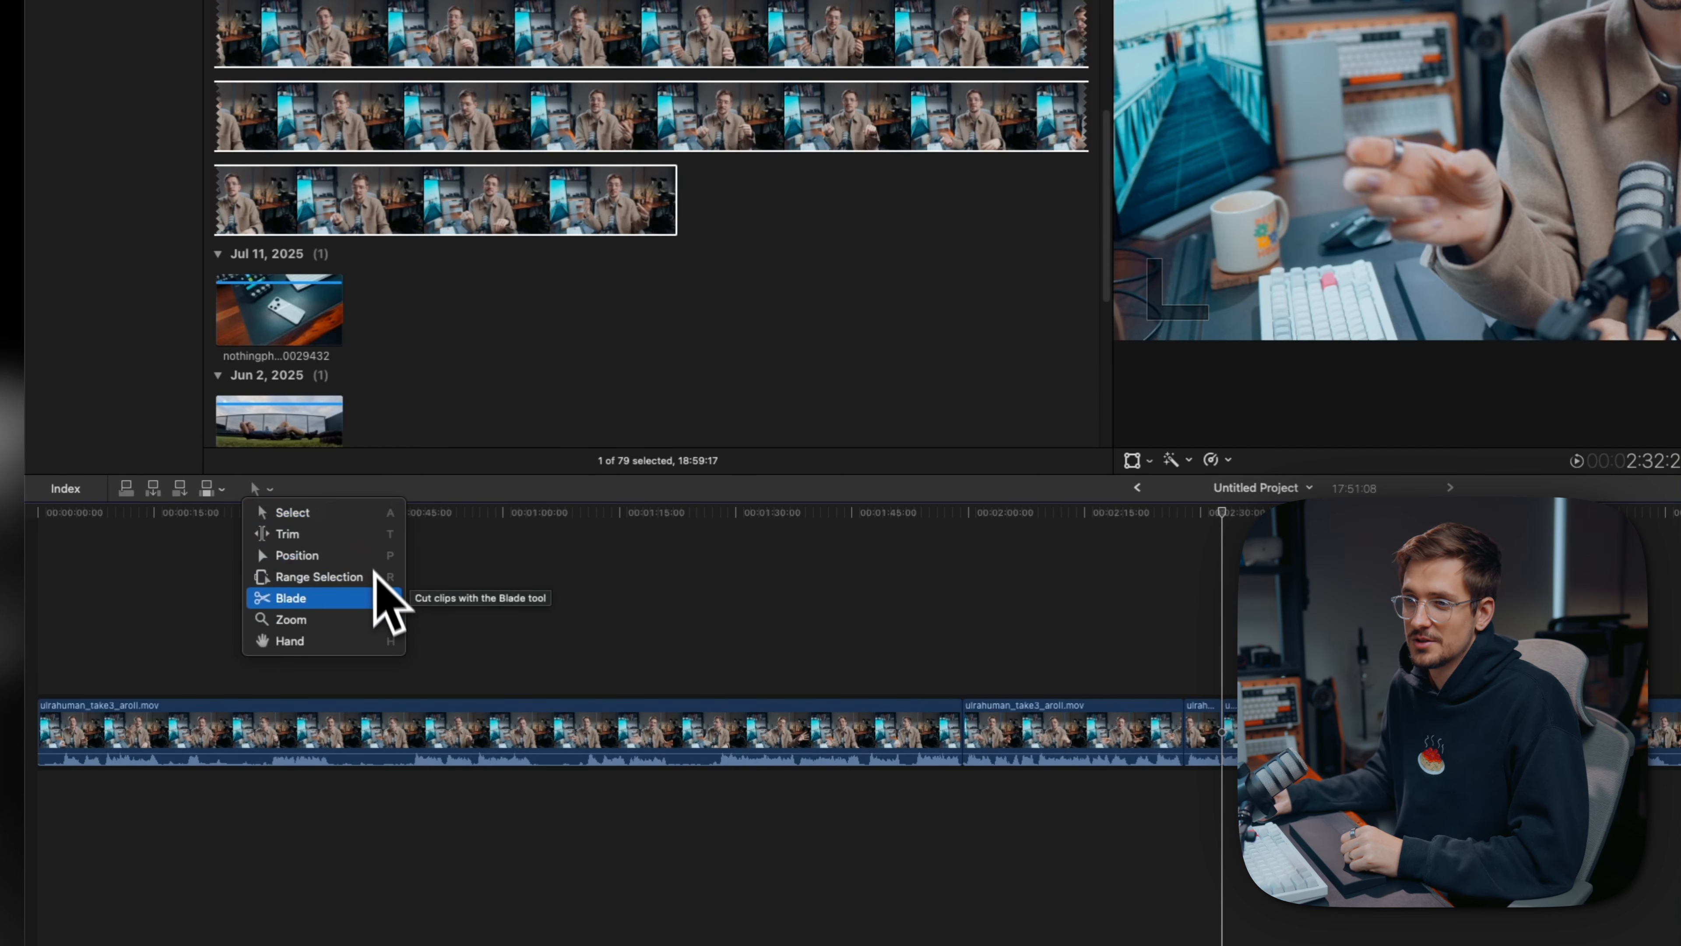
left_click(615, 619)
key("b")
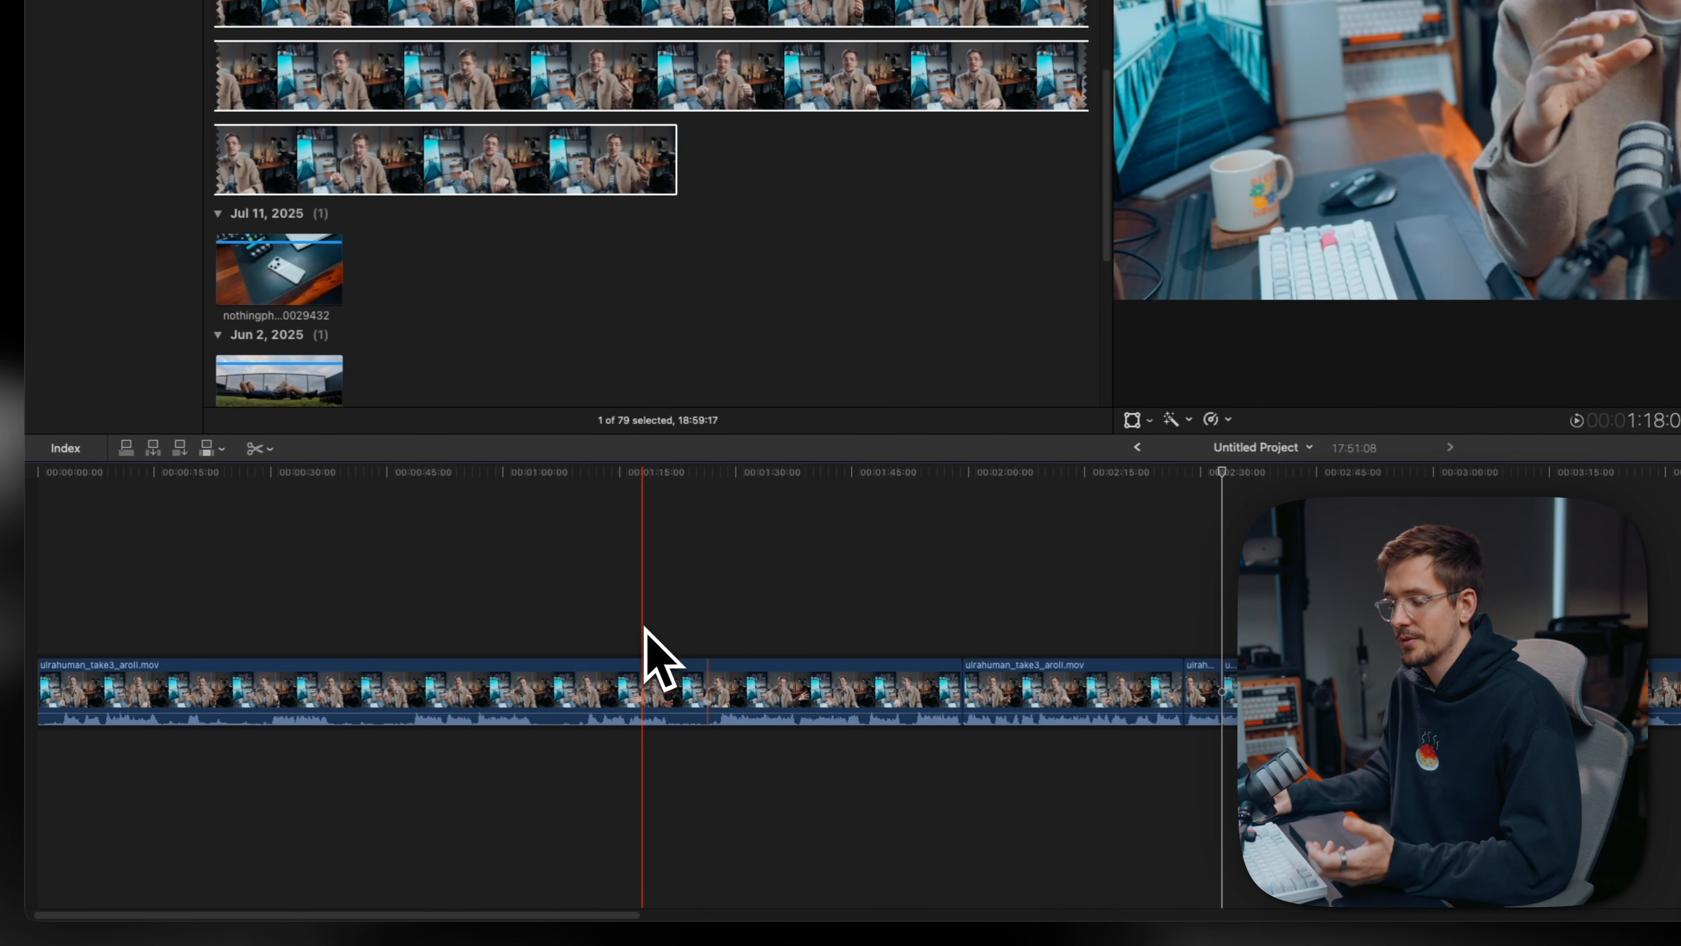
key("a")
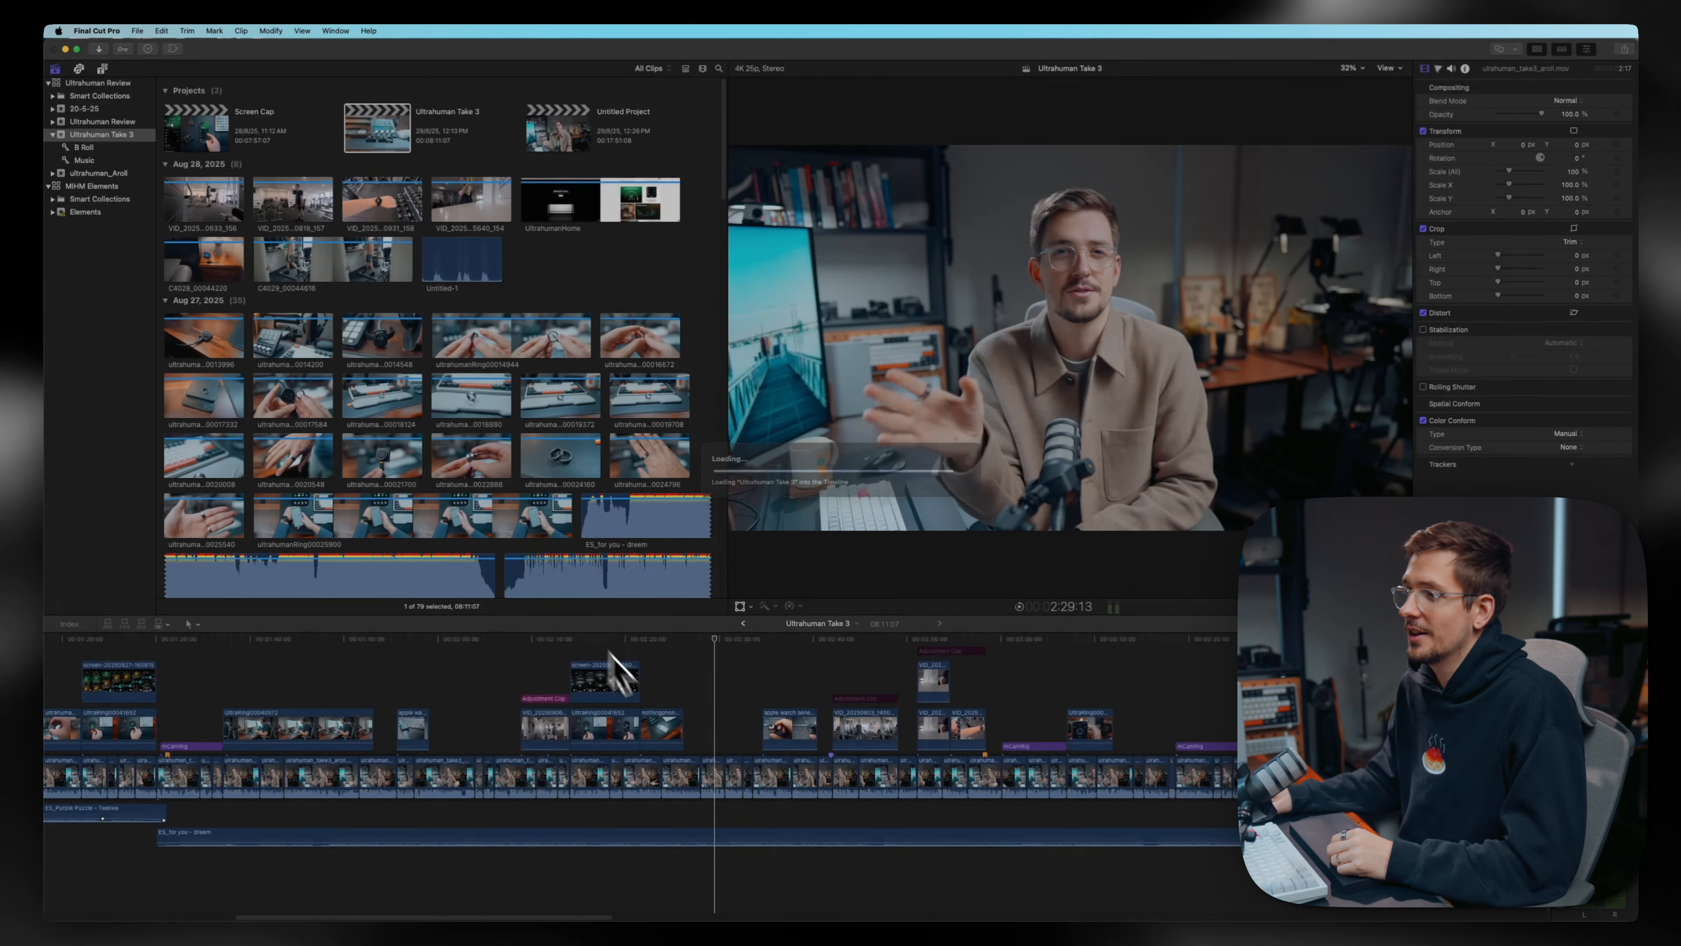
- Examine the whole edited Ultrahuman Take 3 timeline and all the source clips in its event
key("super+minus")
key("super+minus")
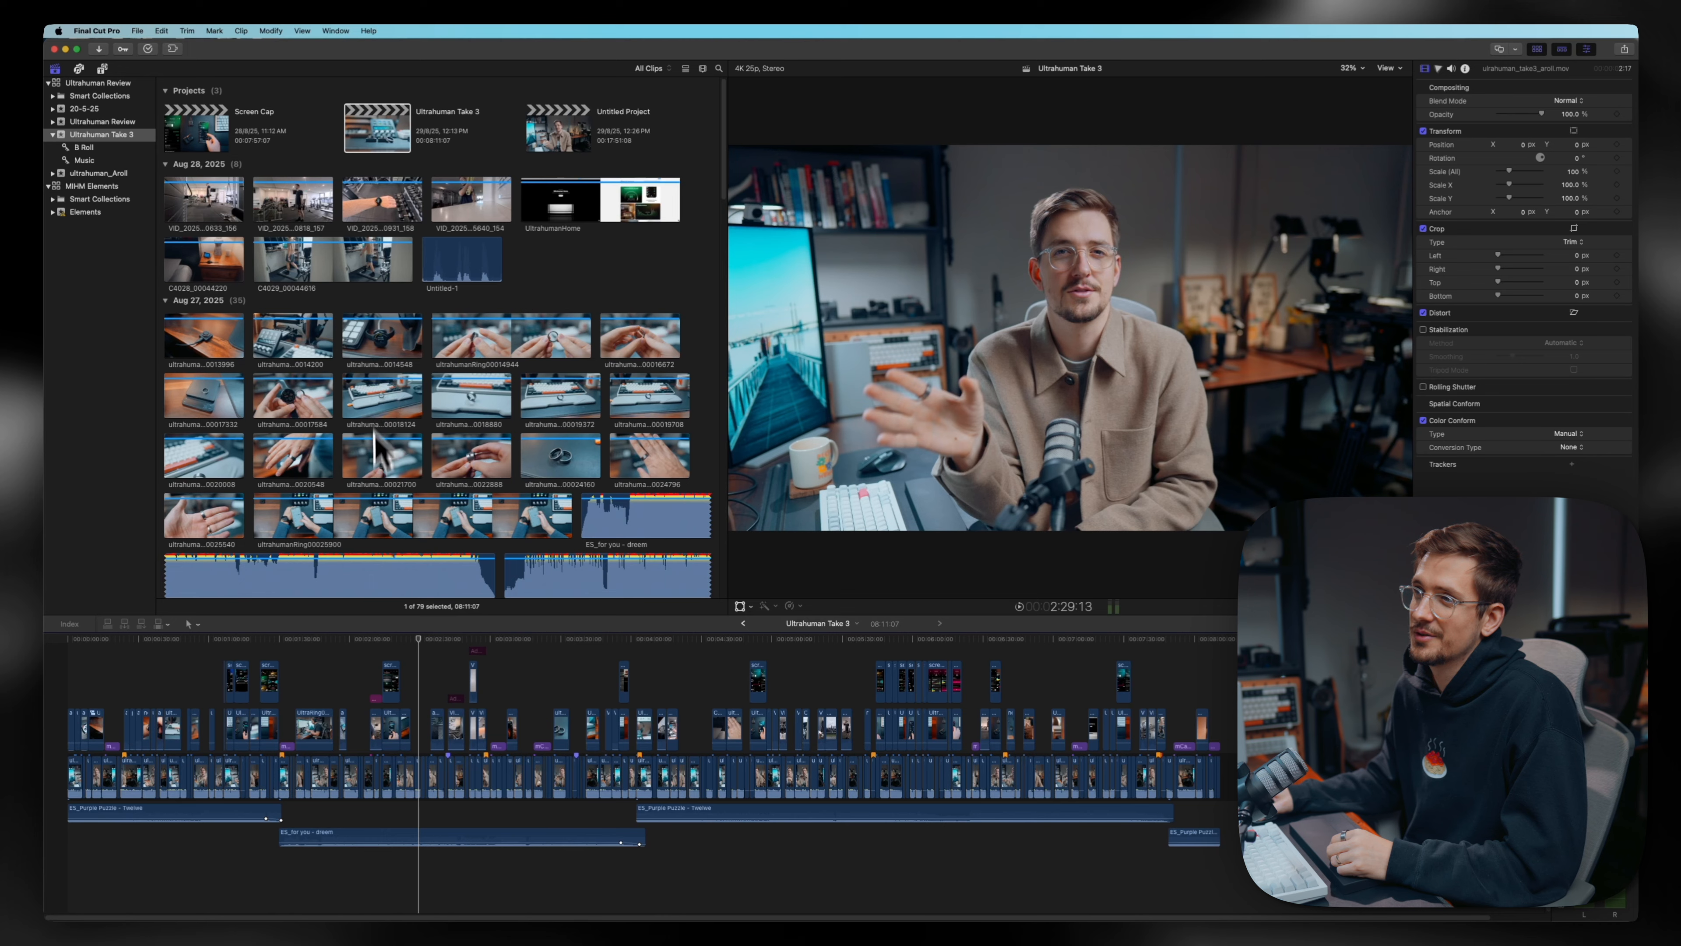
left_click(535, 292)
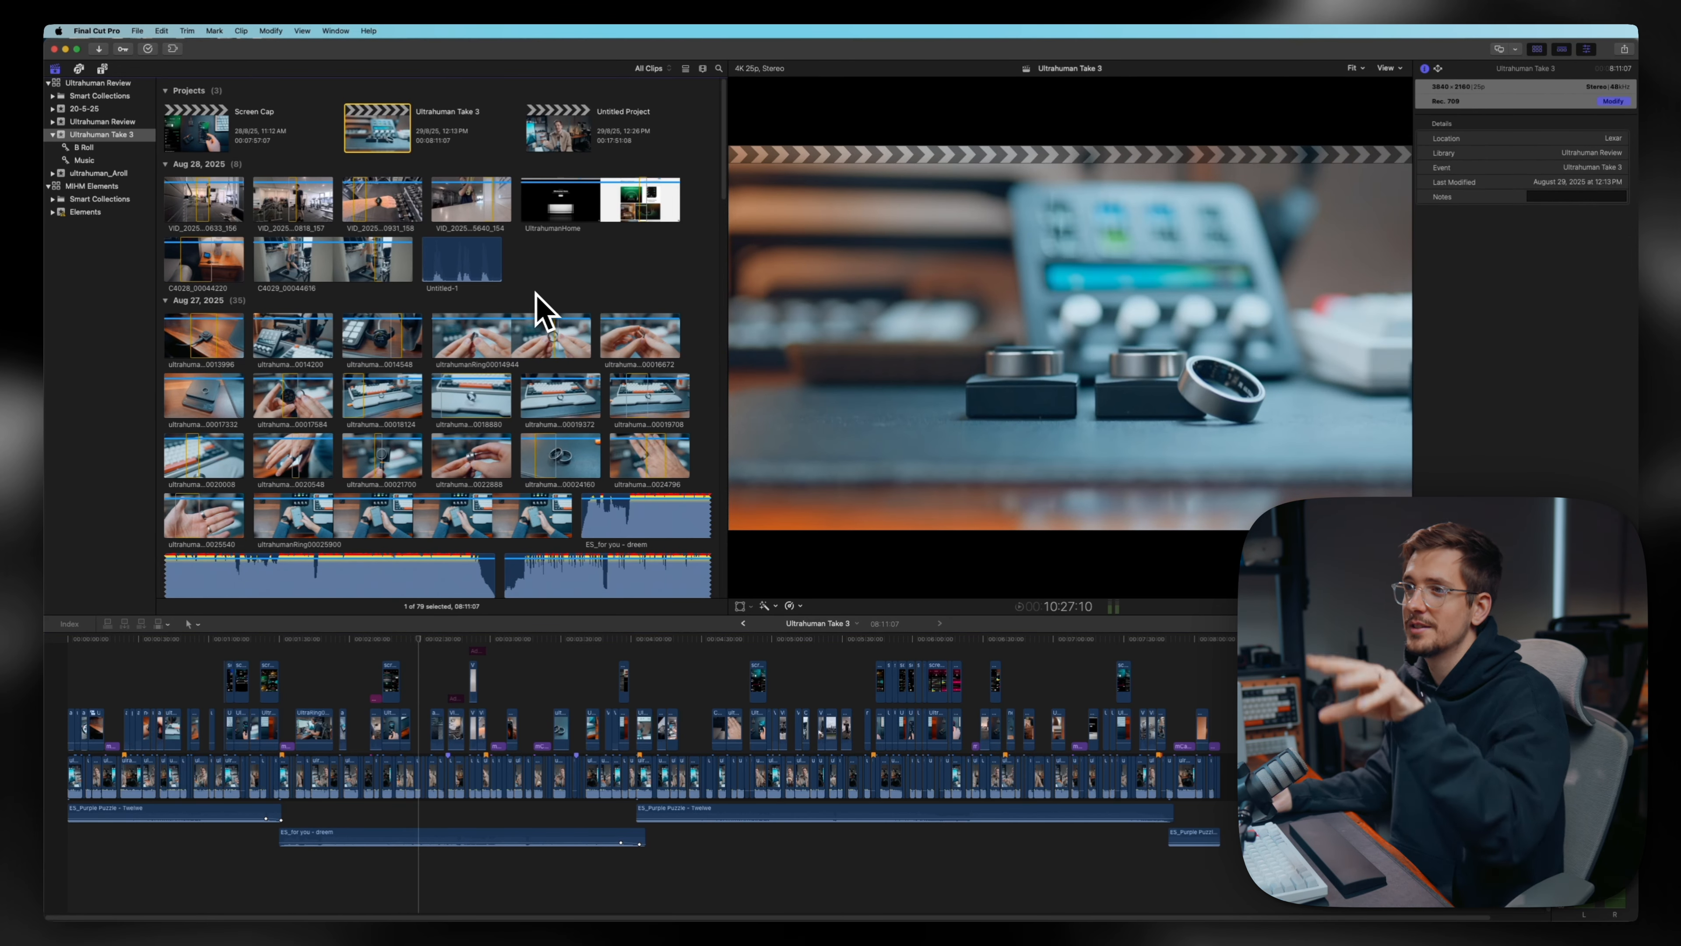
scroll(496, 312, "down", 20)
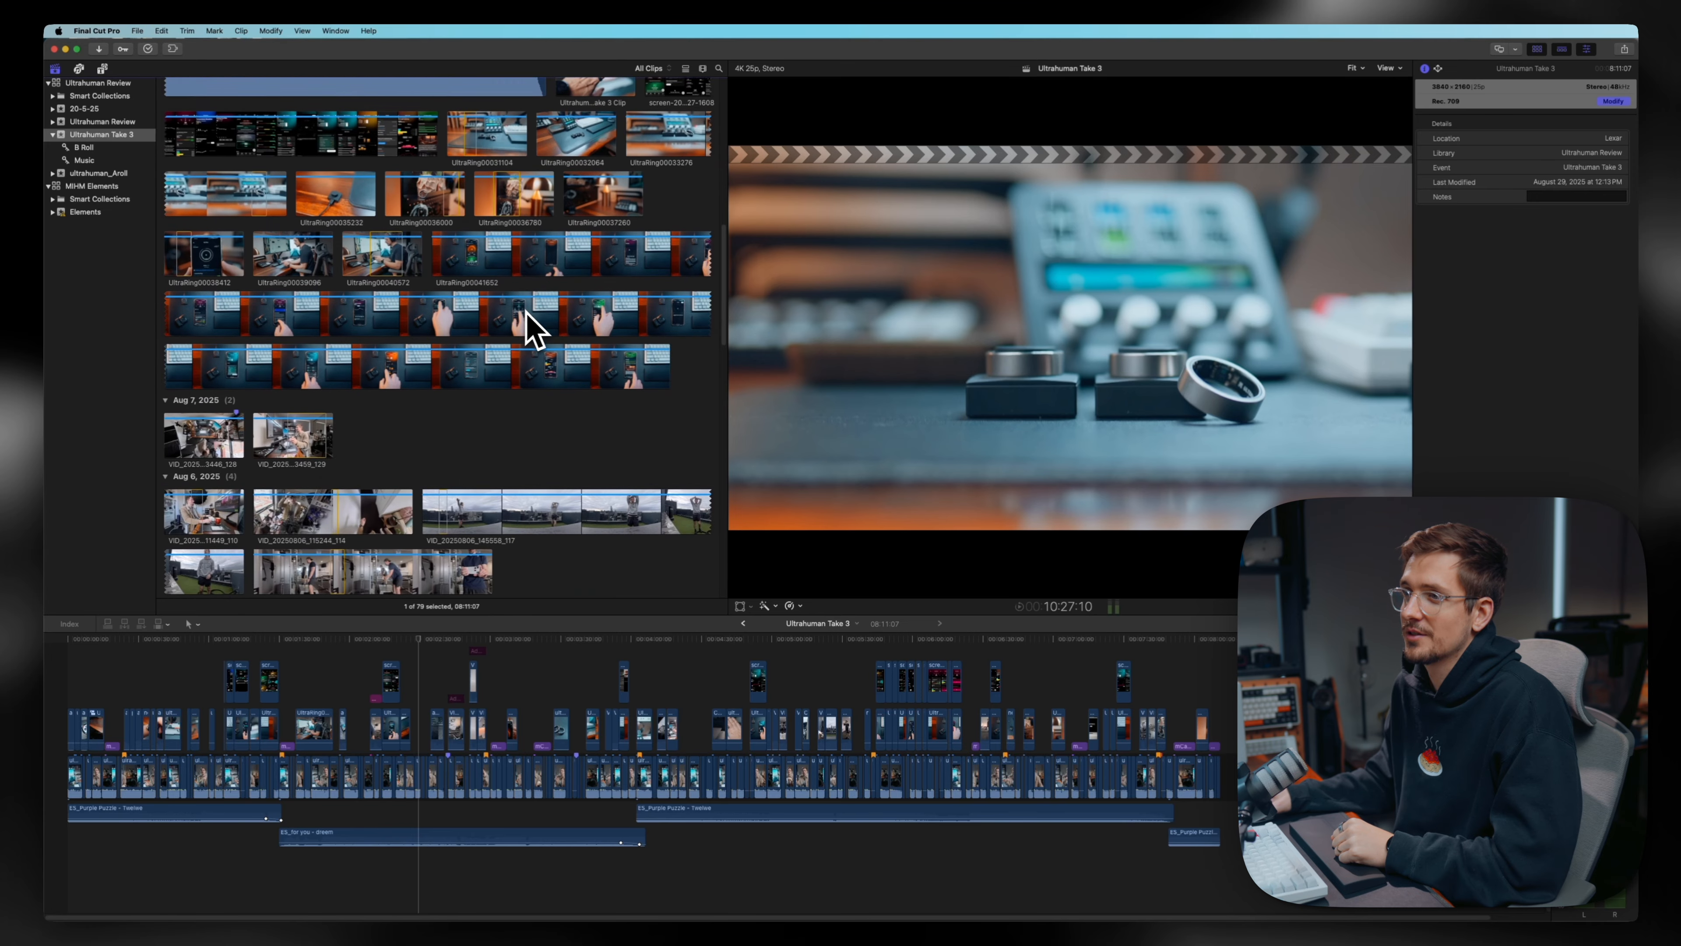
scroll(496, 322, "down", 15)
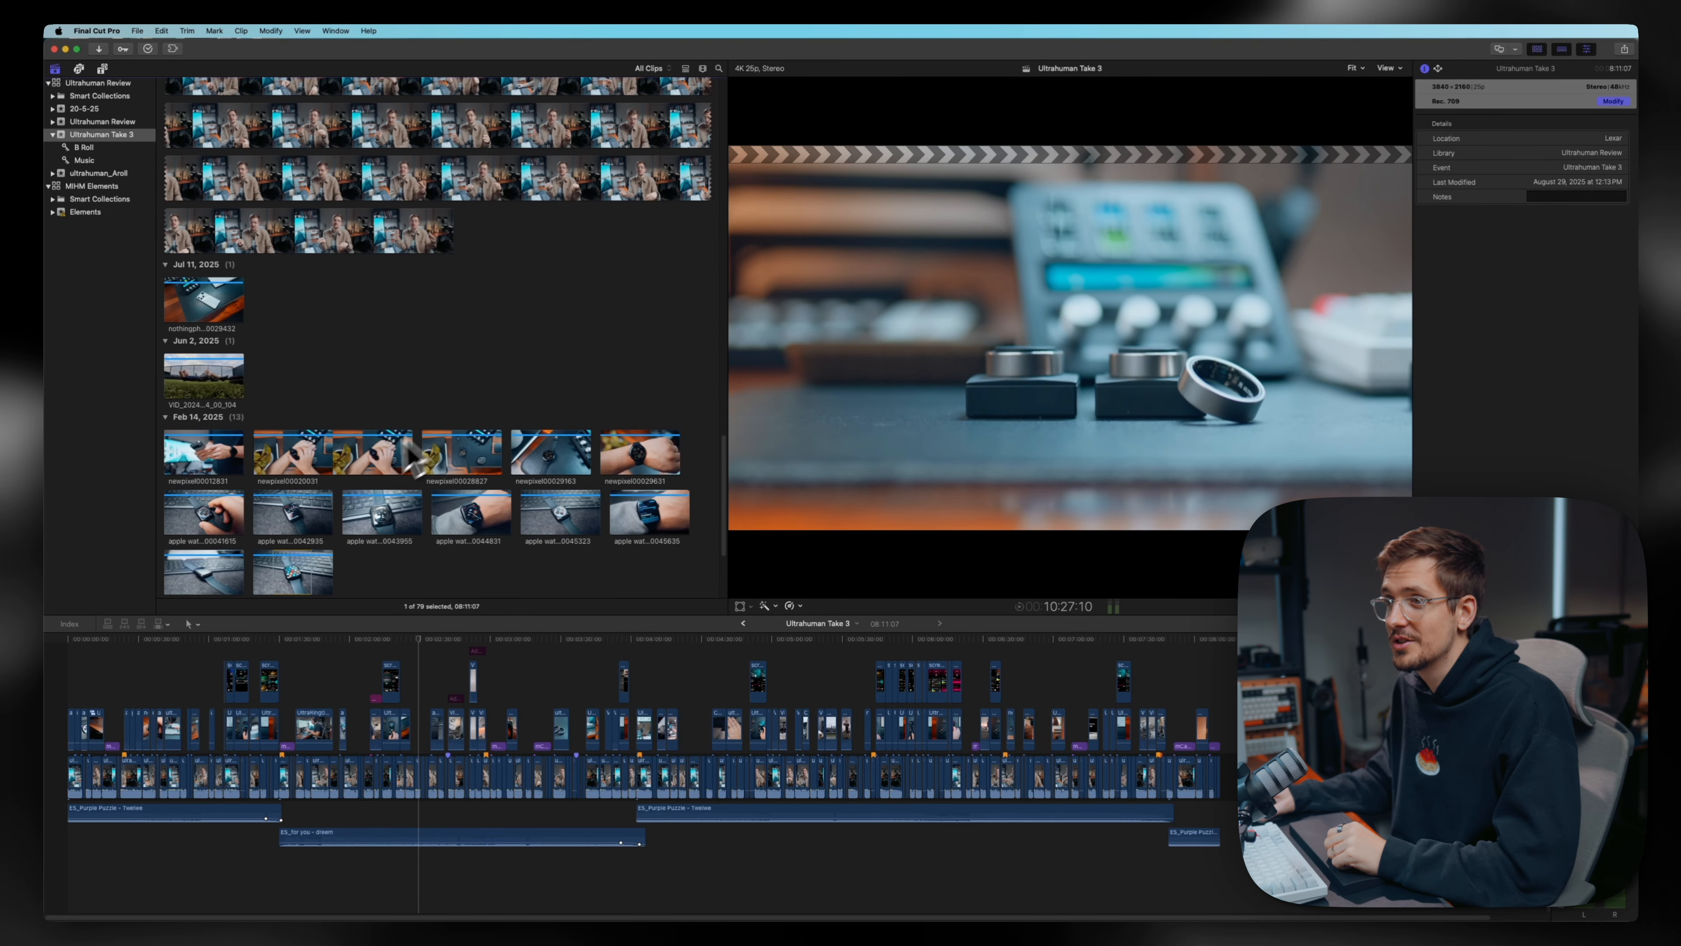
scroll(382, 496, "up", 15)
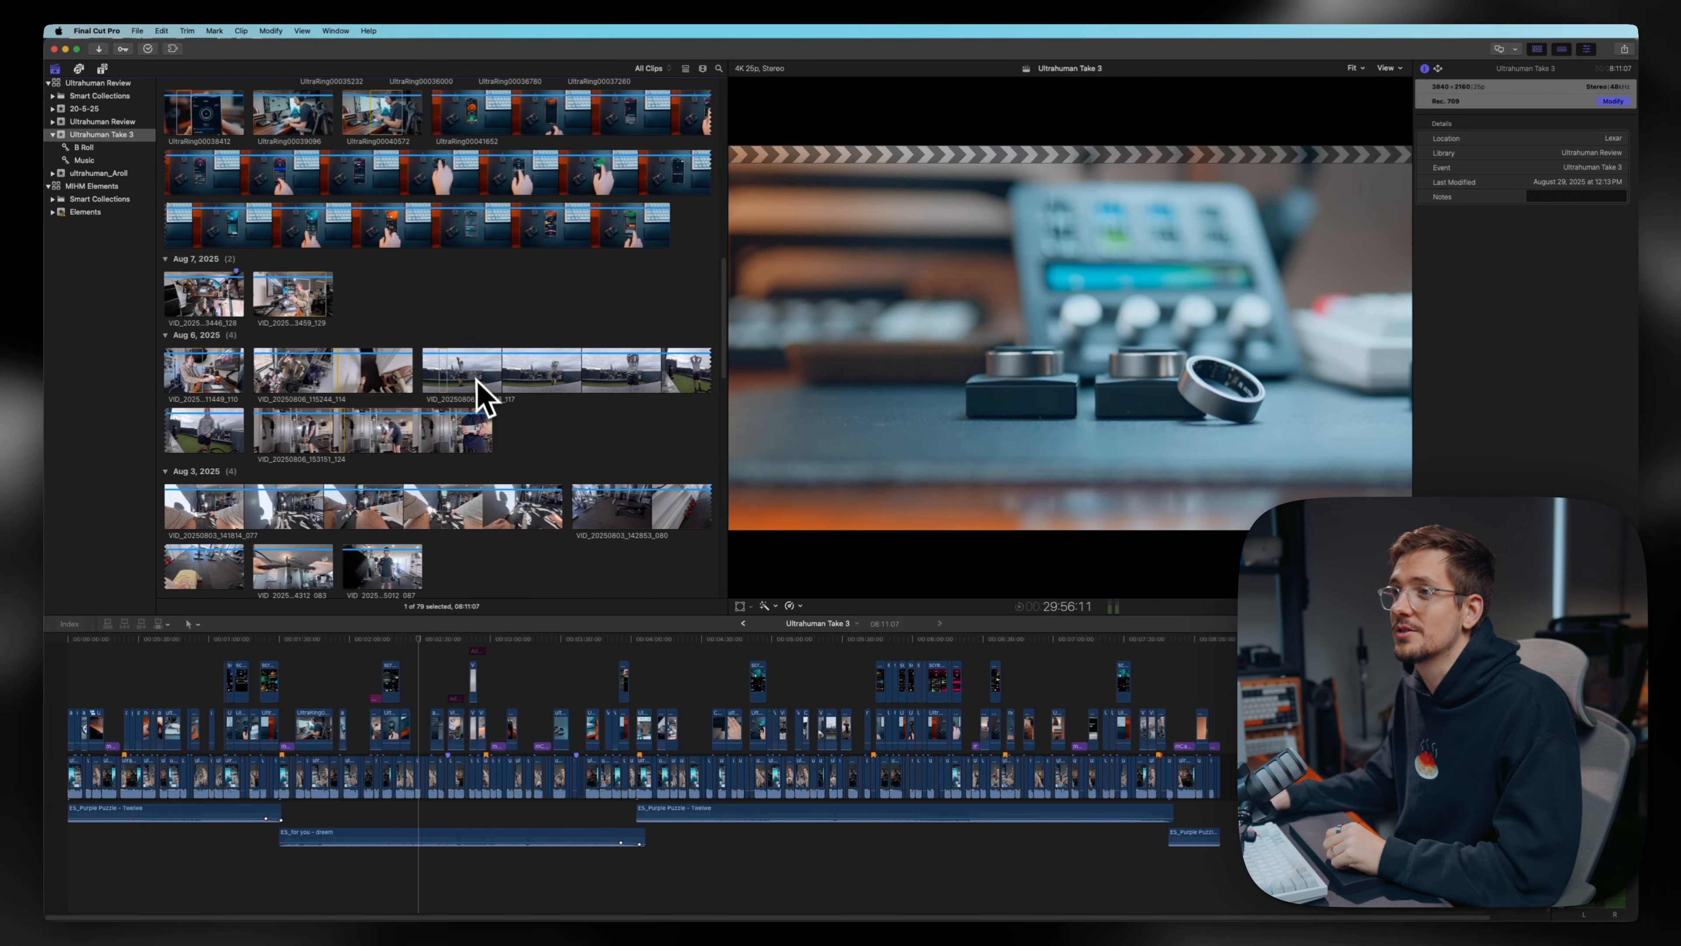
scroll(474, 373, "down", 3)
scroll(489, 331, "down", 10)
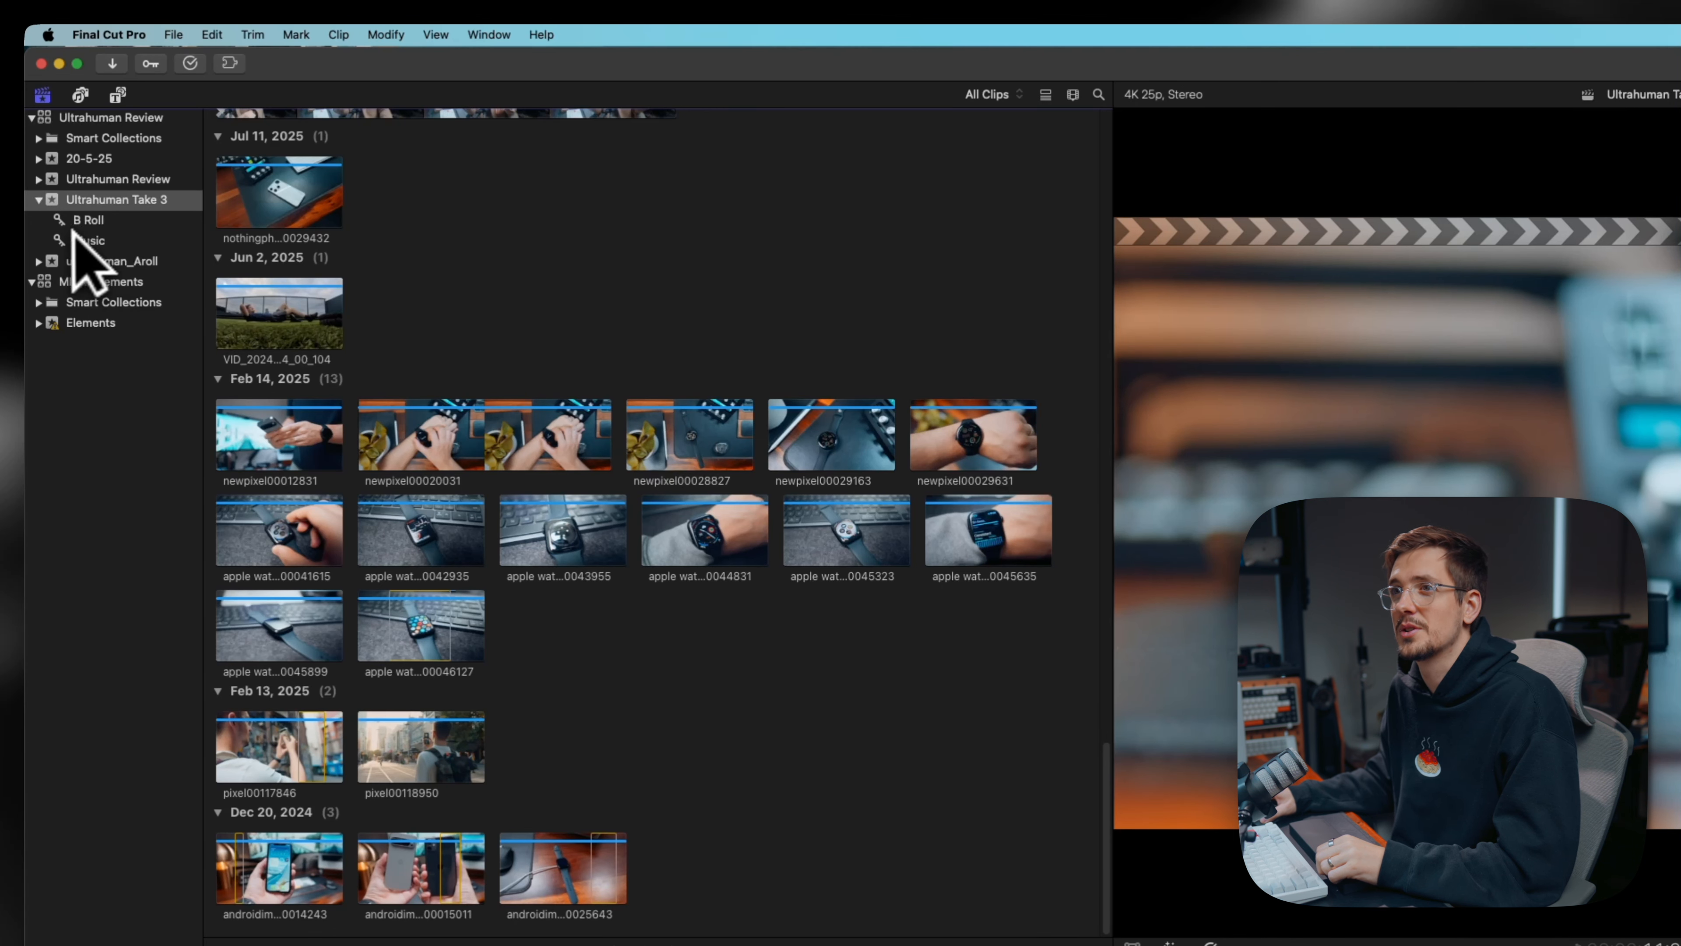
- Review the clips in the Music and B Roll keyword collections of the Ultrahuman Take 3 event
left_click(88, 241)
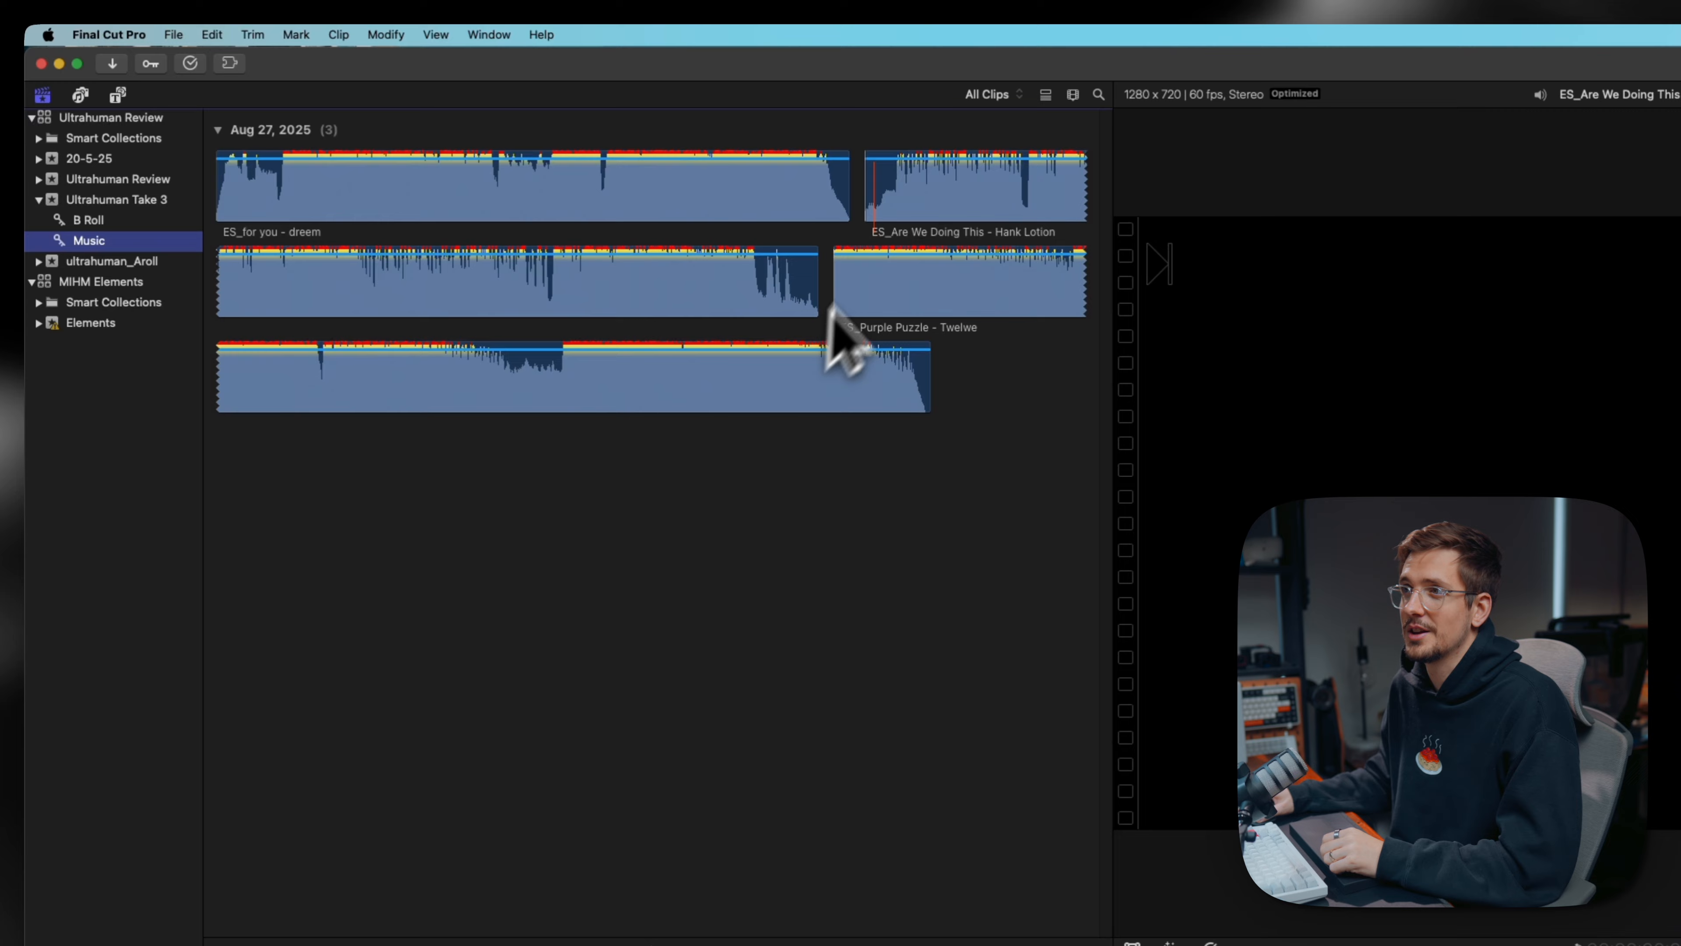
left_click(82, 219)
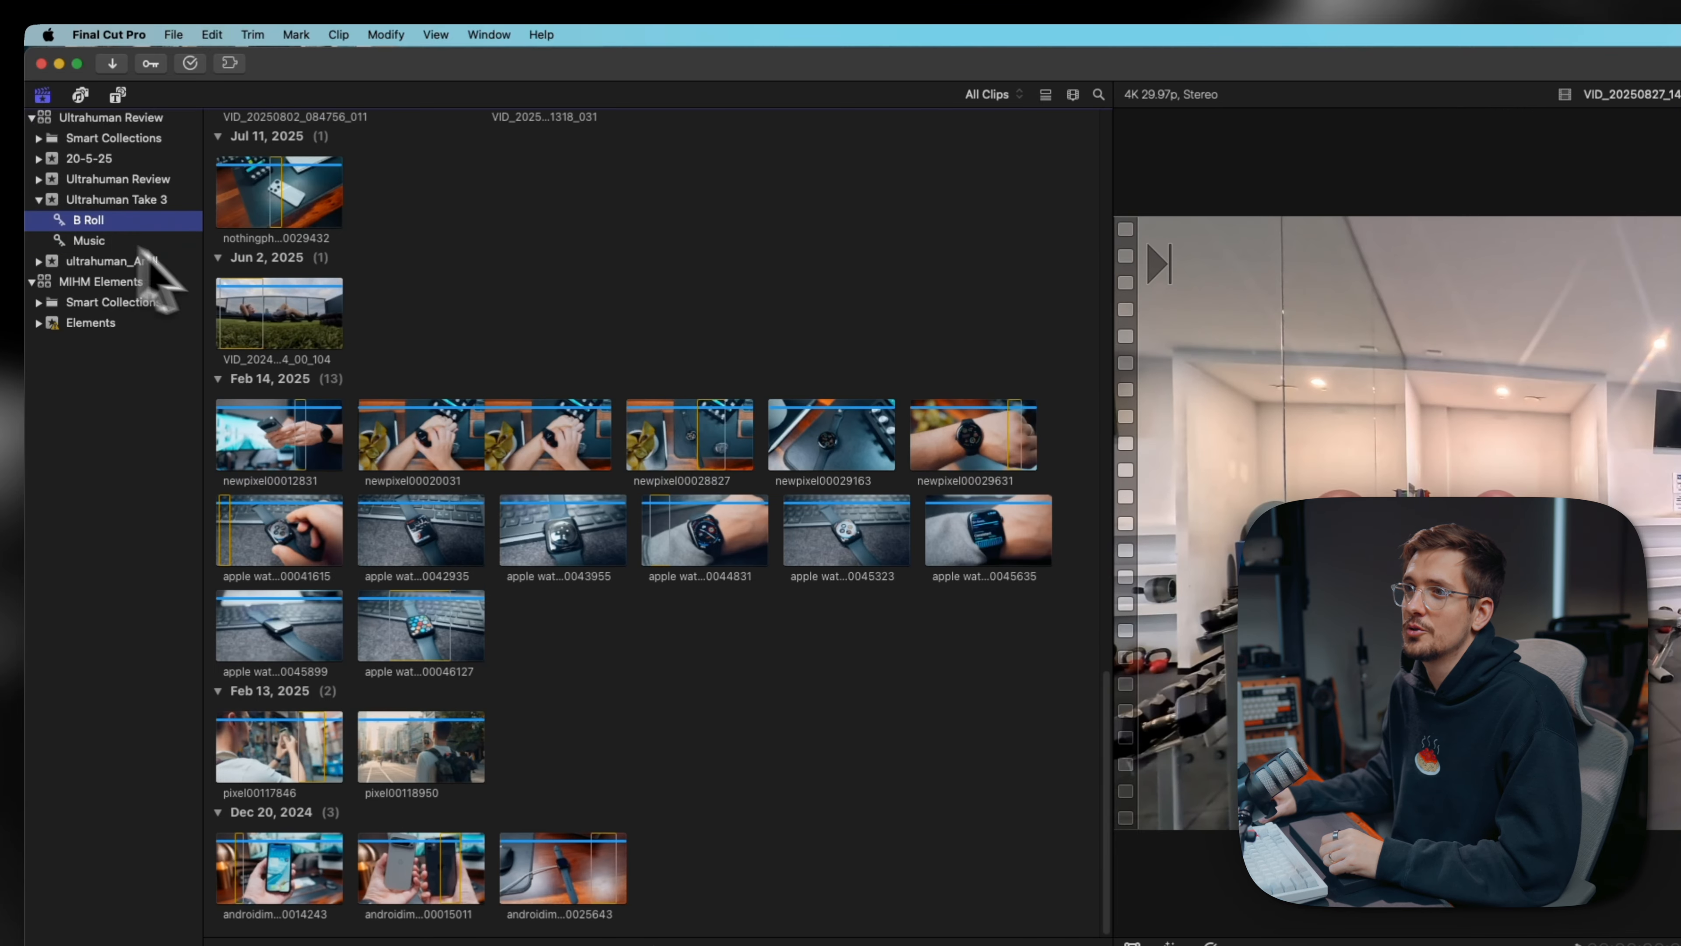
scroll(596, 377, "up", 20)
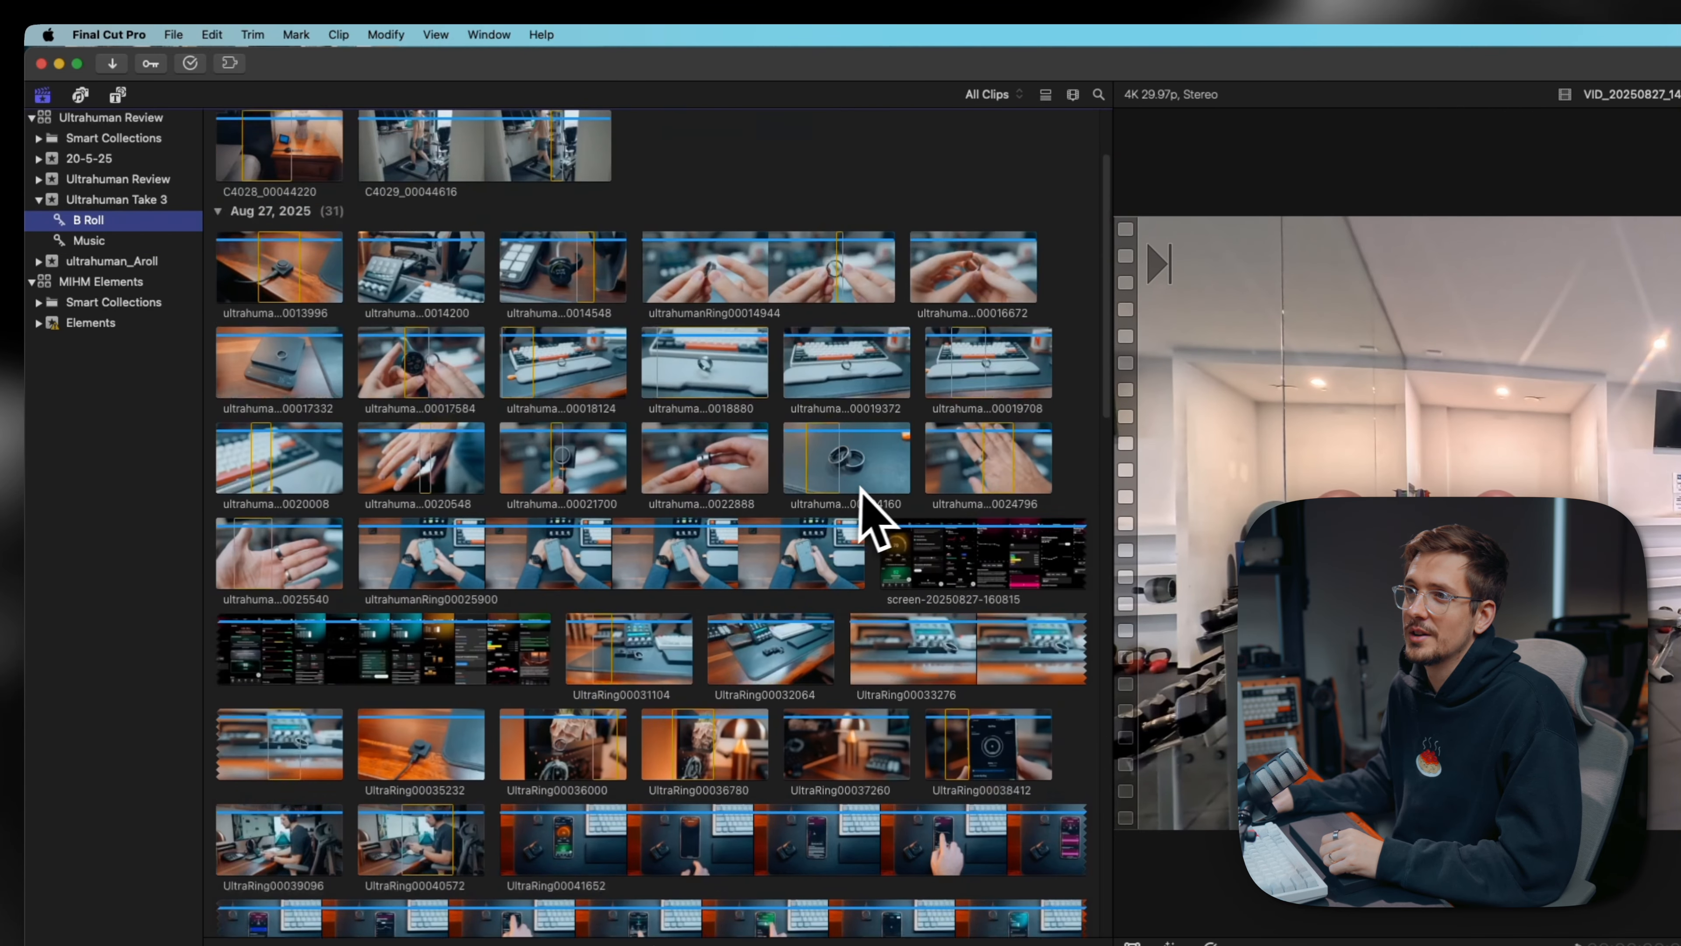
scroll(869, 486, "down", 16)
scroll(869, 489, "up", 15)
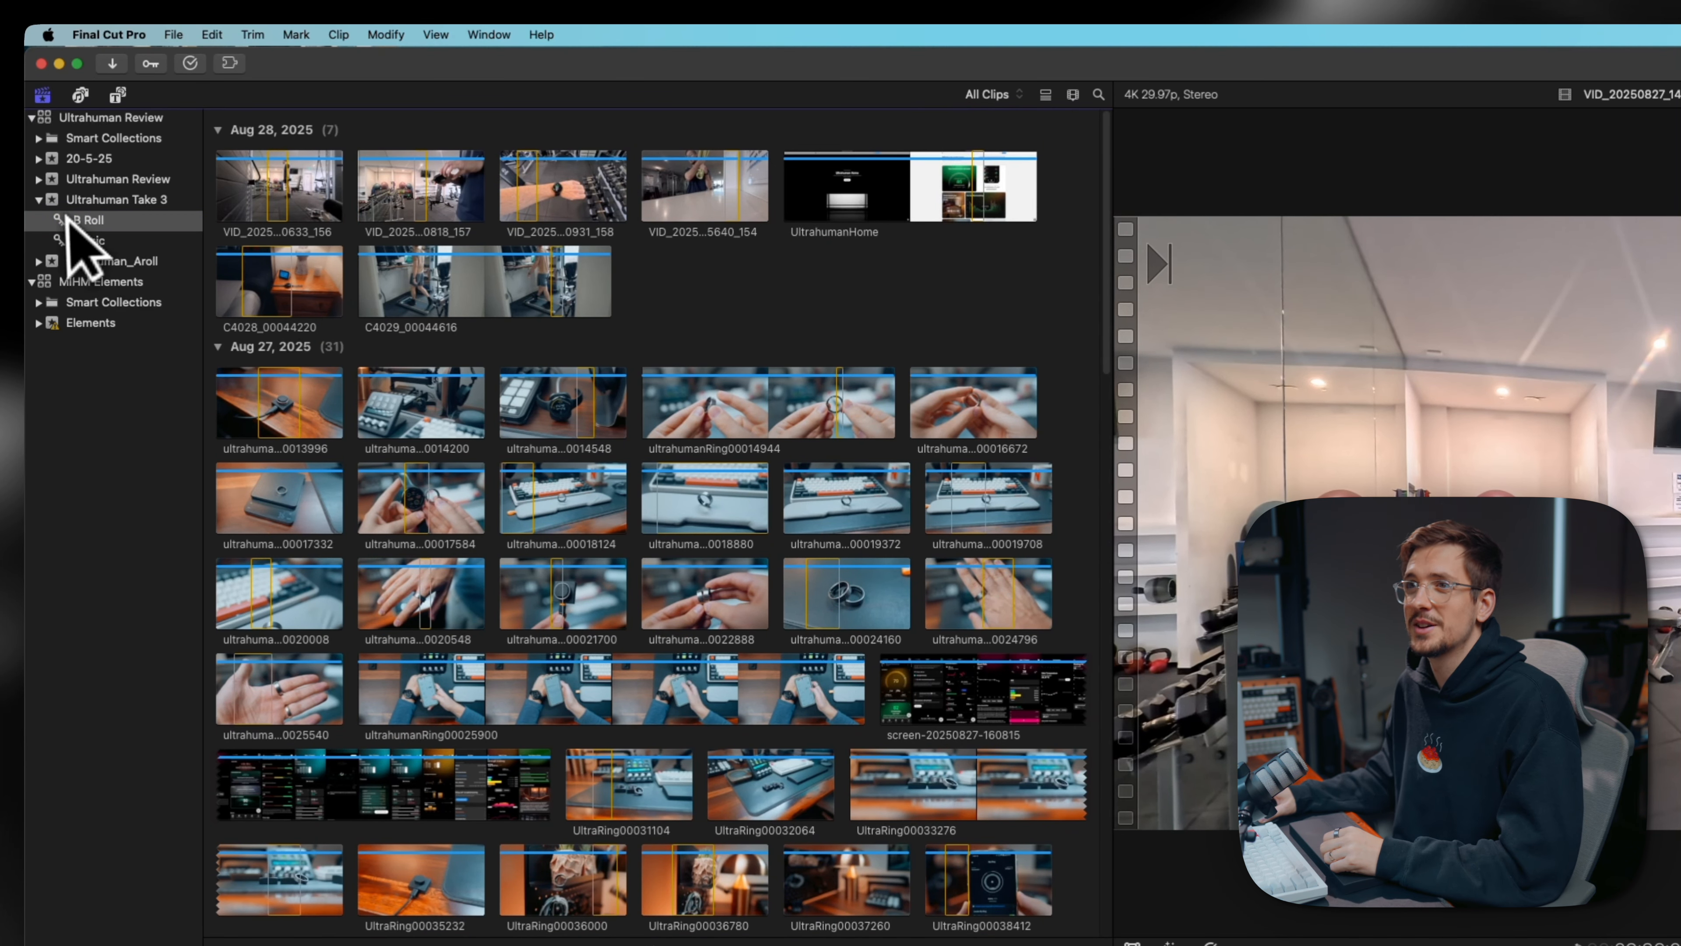
- Create a keyword collection named Pixel Watch in the Ultrahuman Take 3 event
right_click(93, 201)
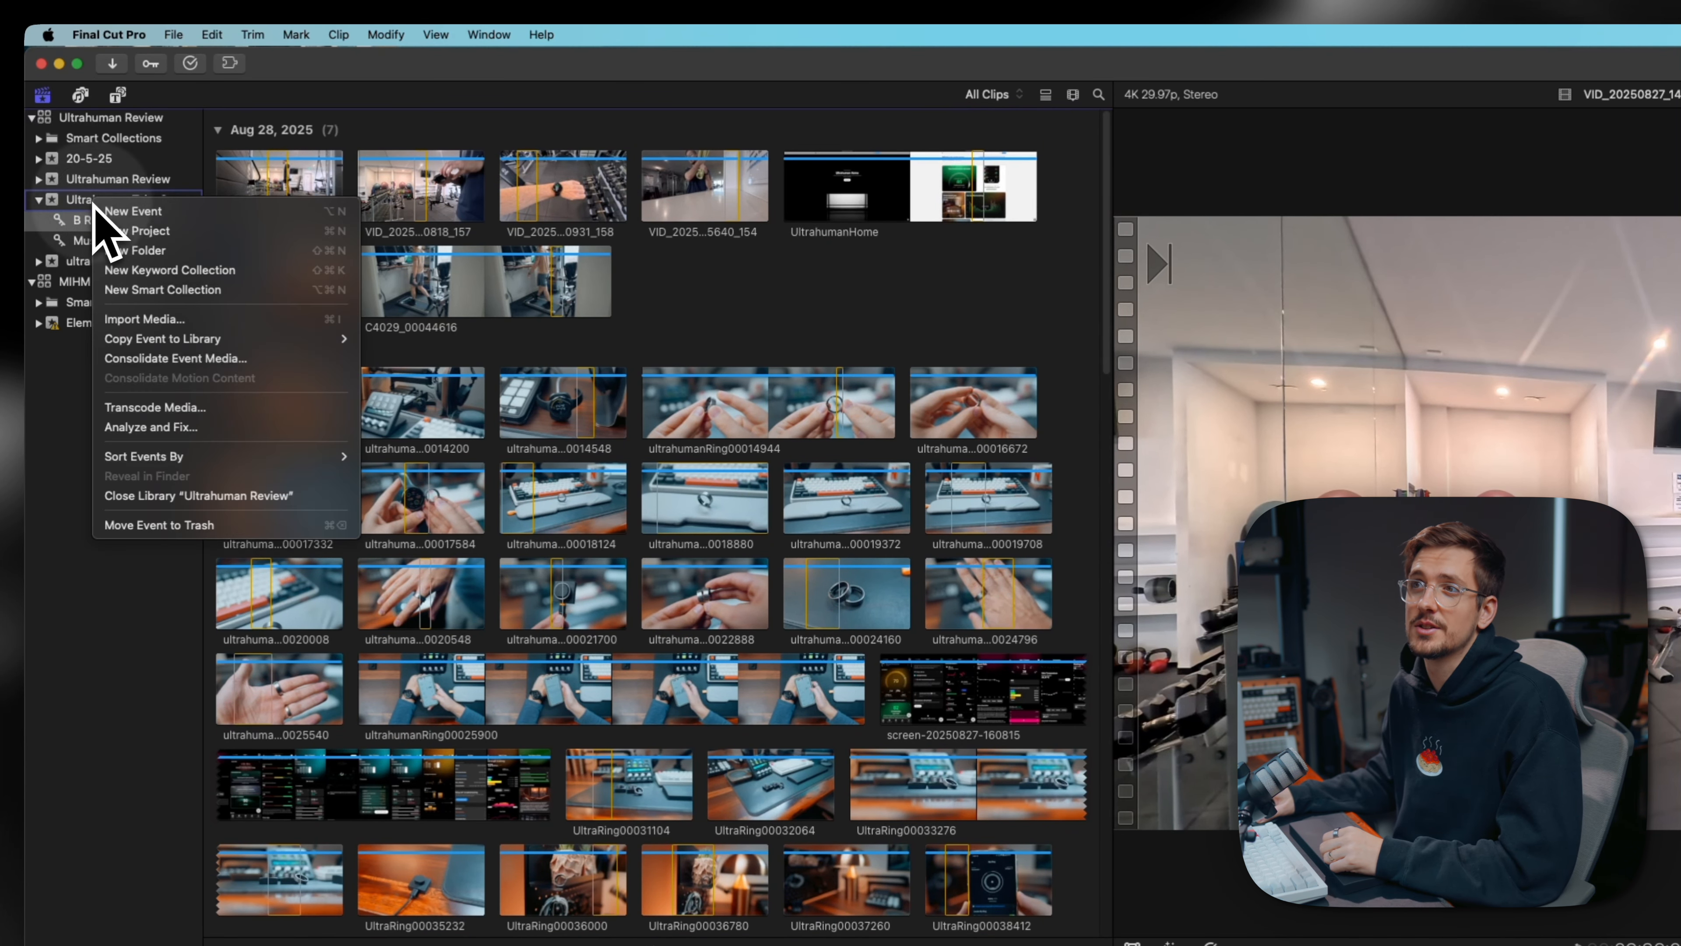
left_click(171, 271)
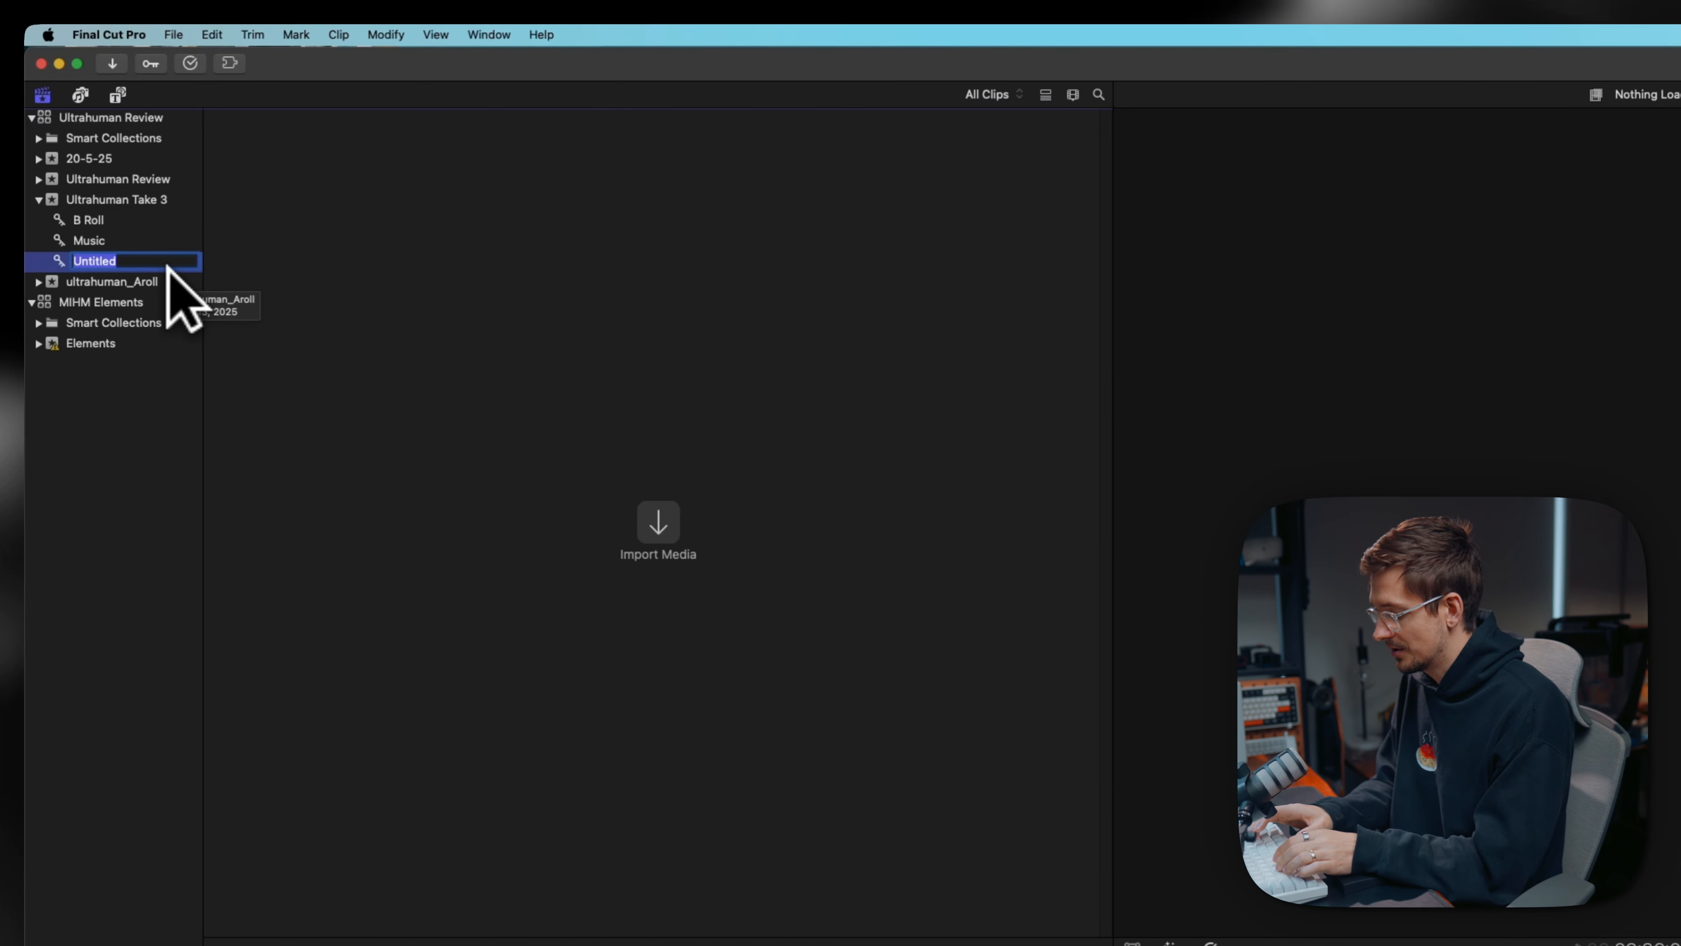
type("Pixel Watch")
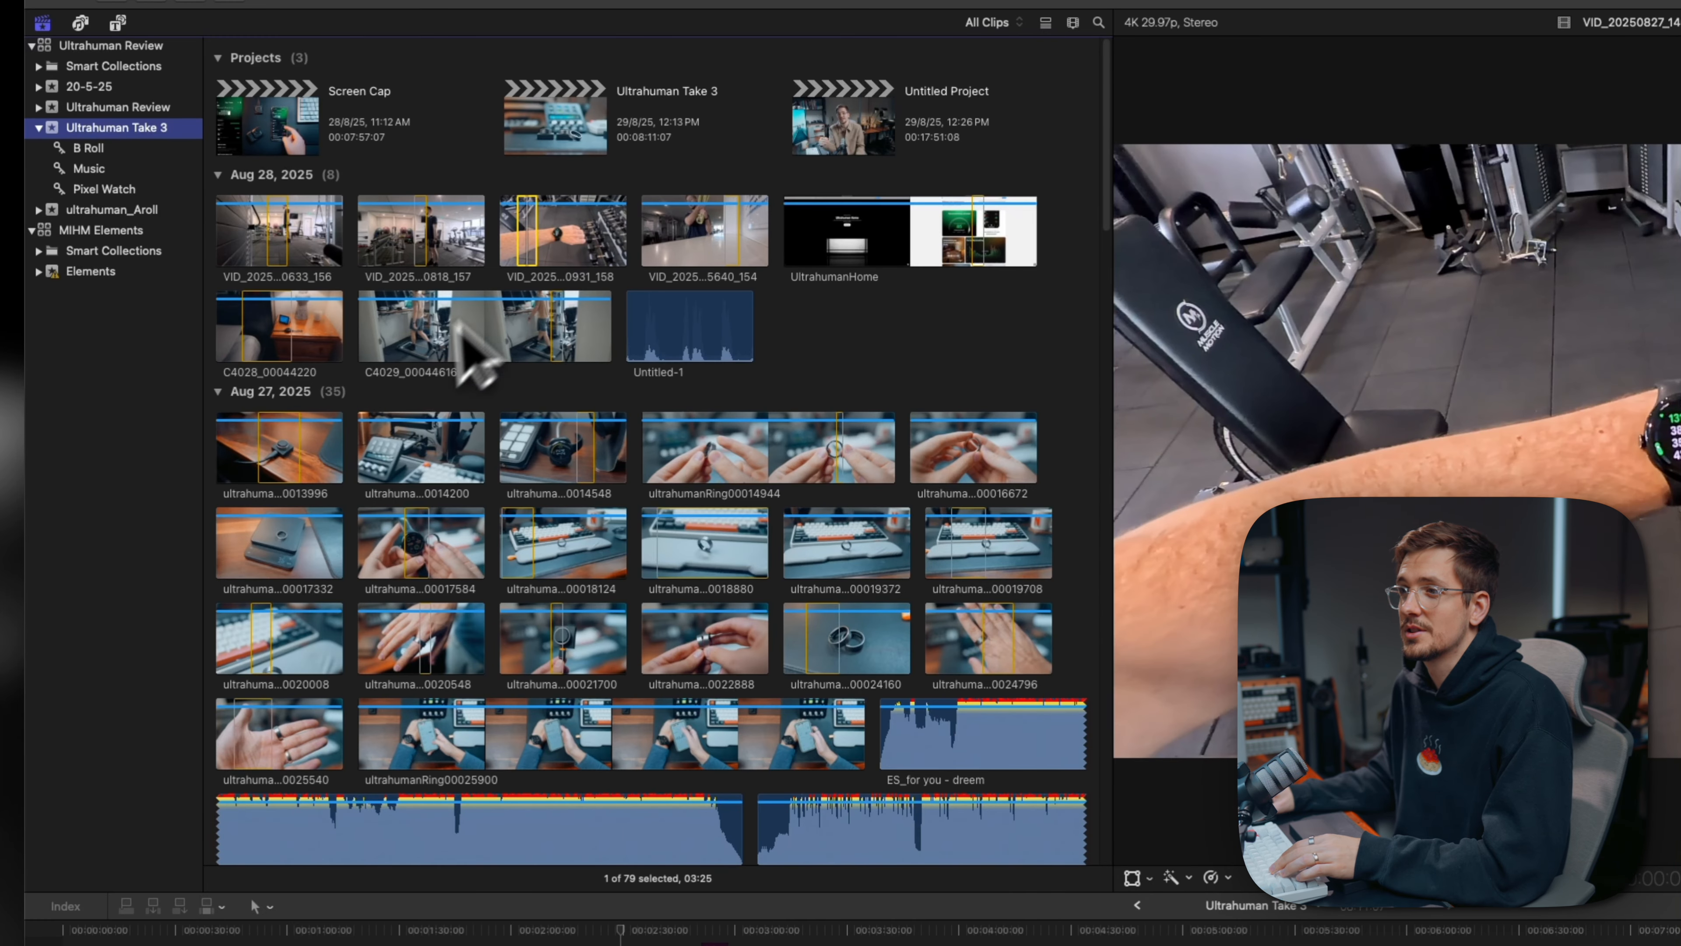
- Add the selected gym watch shot from Aug 28, 2025 to the Pixel Watch keyword collection and open that collection
left_click(500, 353)
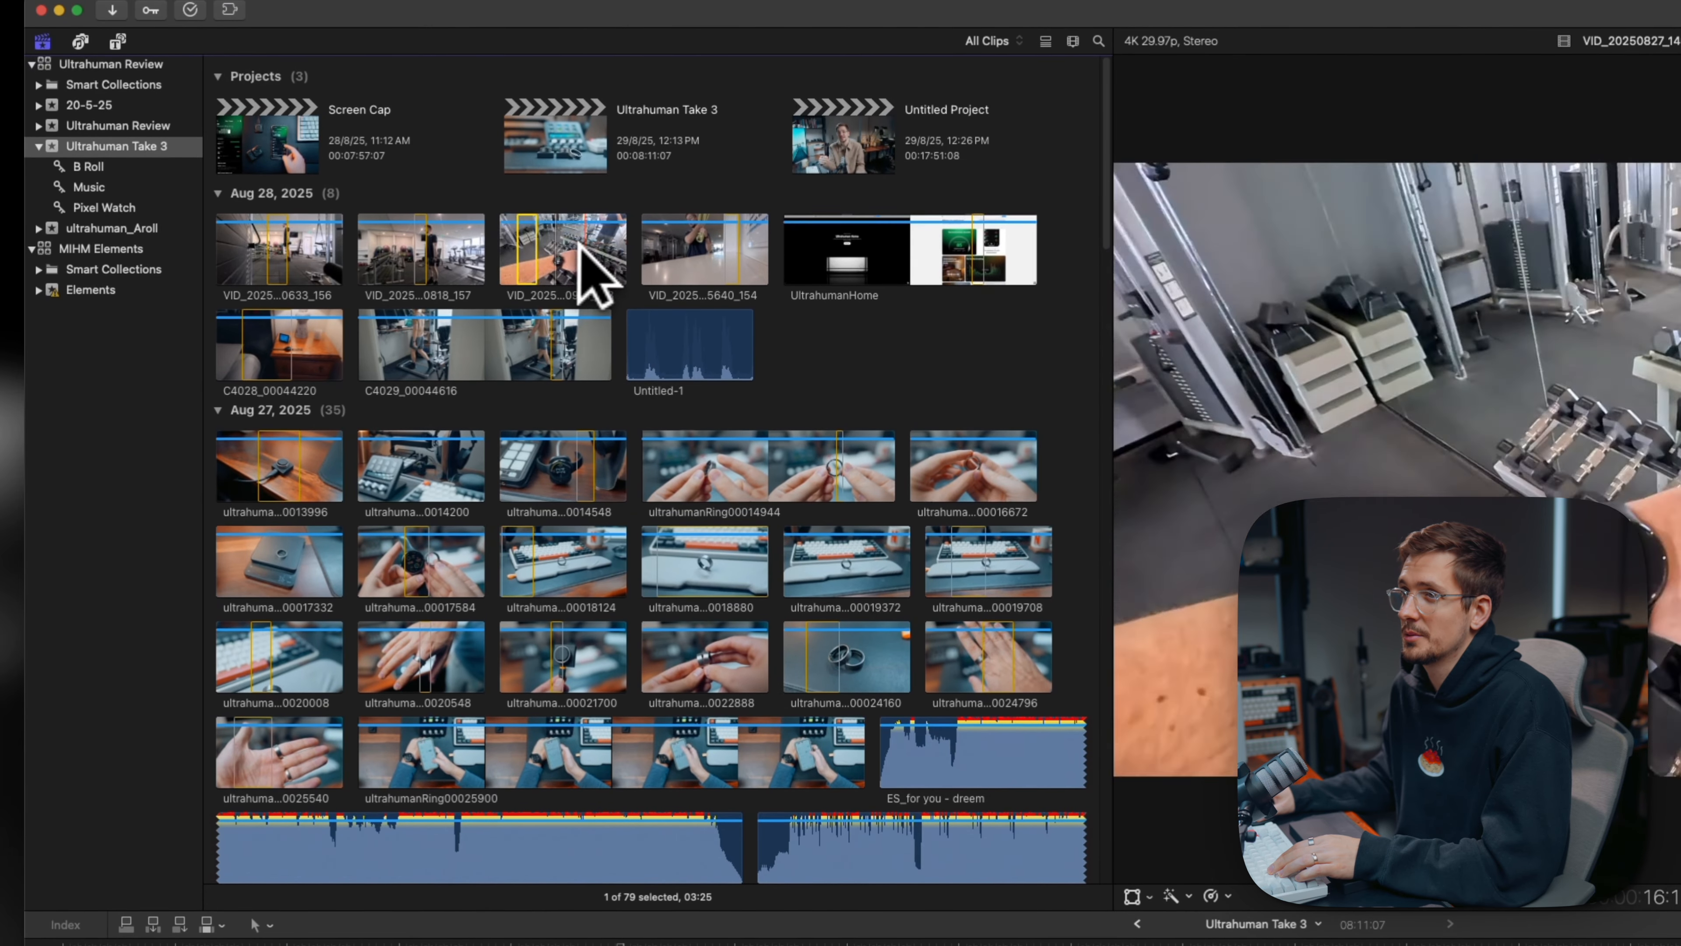
left_click_drag(540, 278, 158, 190)
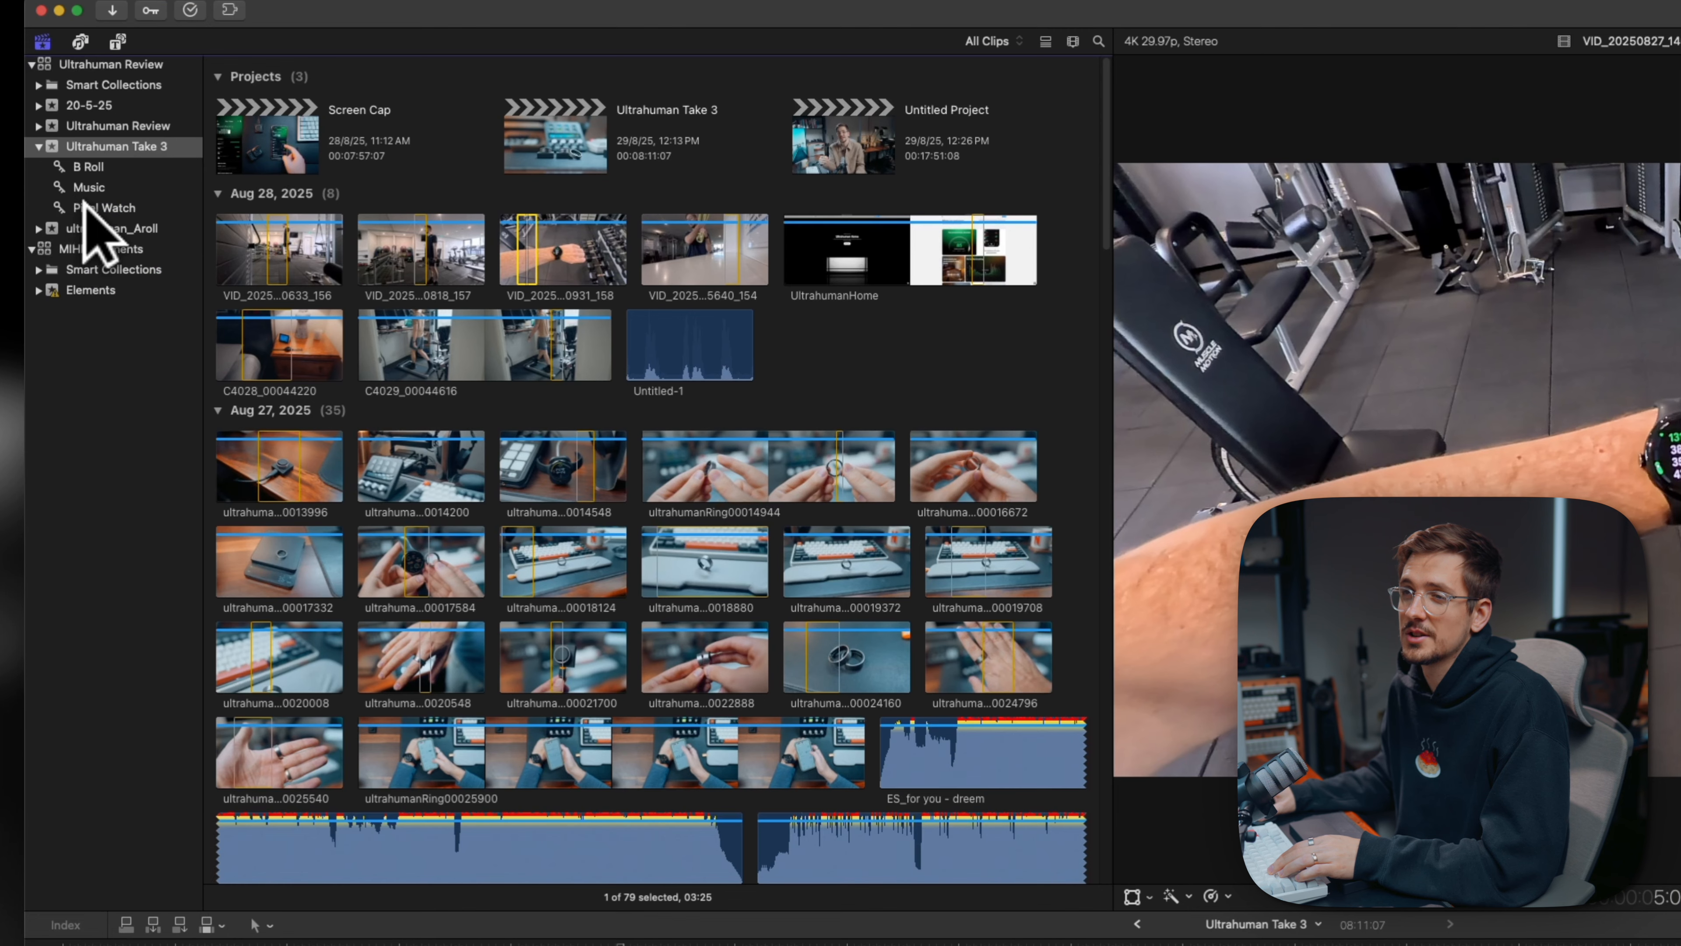
left_click(98, 207)
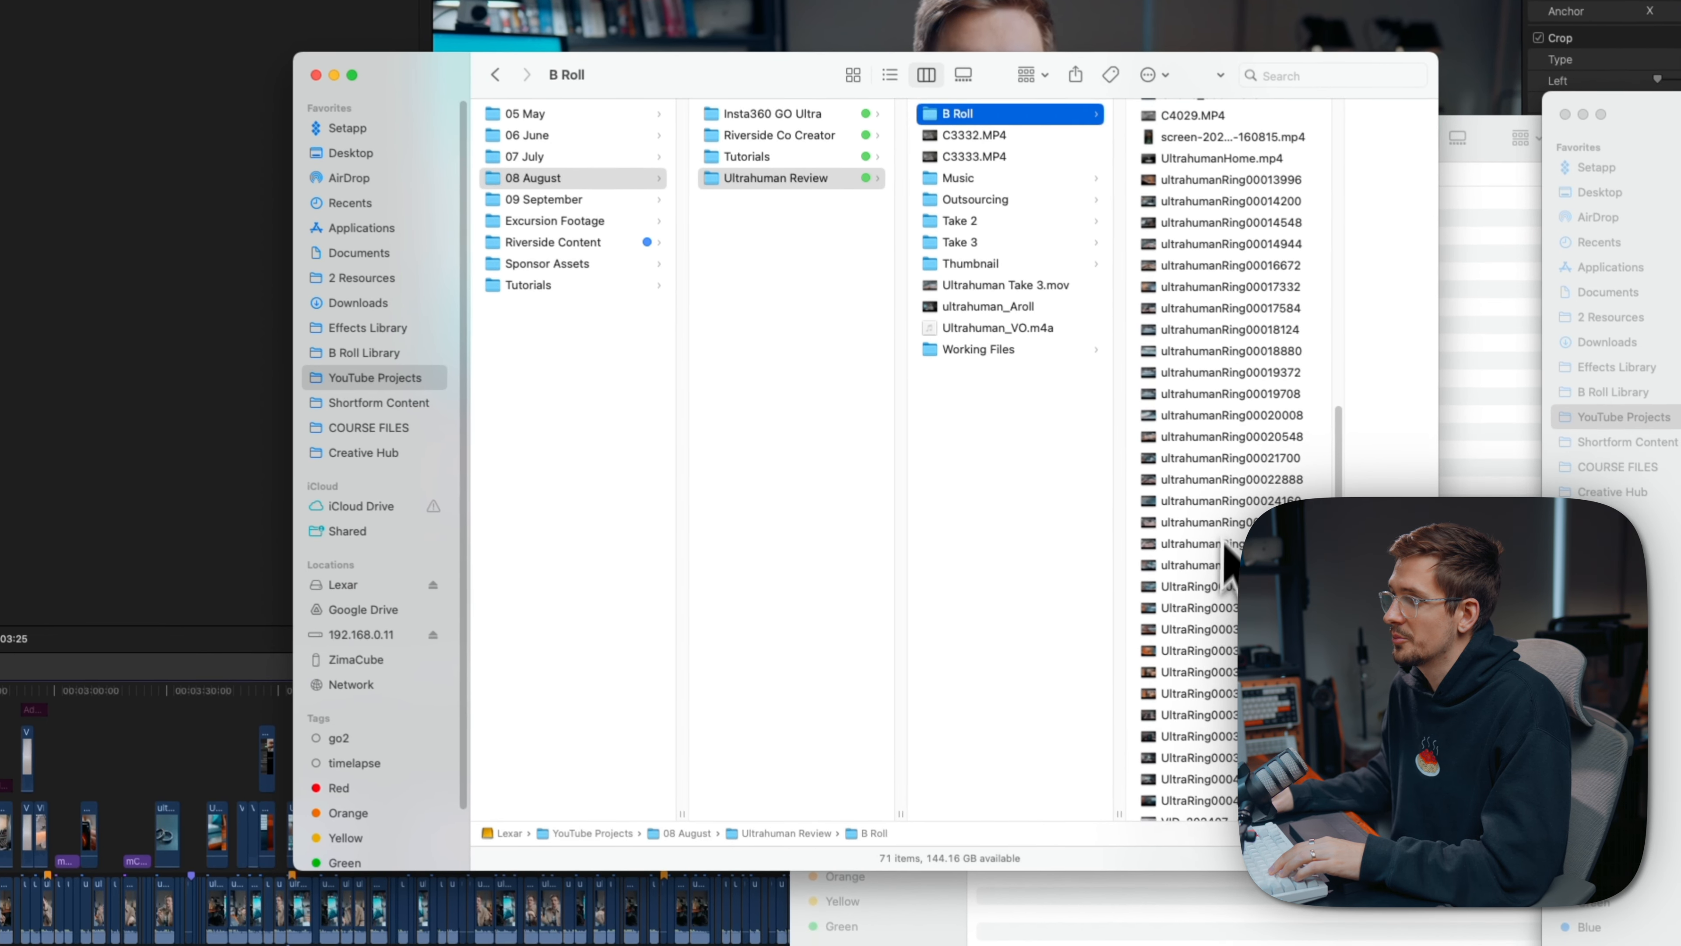
- Import the six clips UltraRing00031104 to UltraRing00036780 from the B Roll folder into the Pixel Watch keyword collection and open it
left_click(1206, 692)
left_click(1095, 580, "shift")
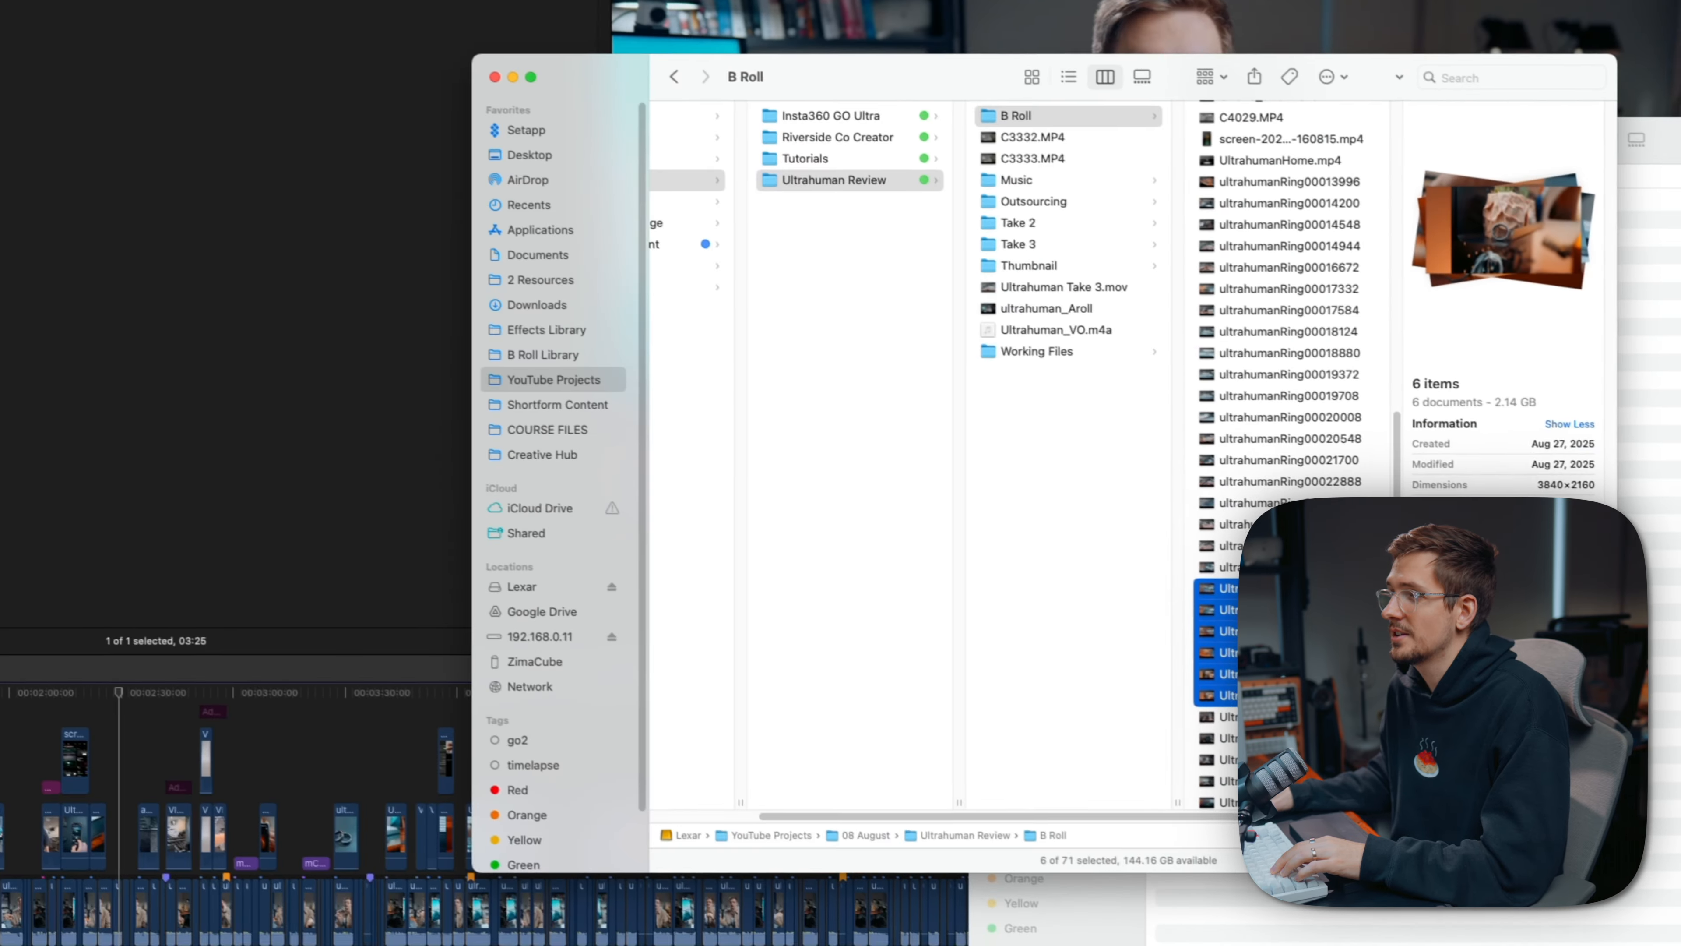
left_click_drag(1482, 865, 101, 265)
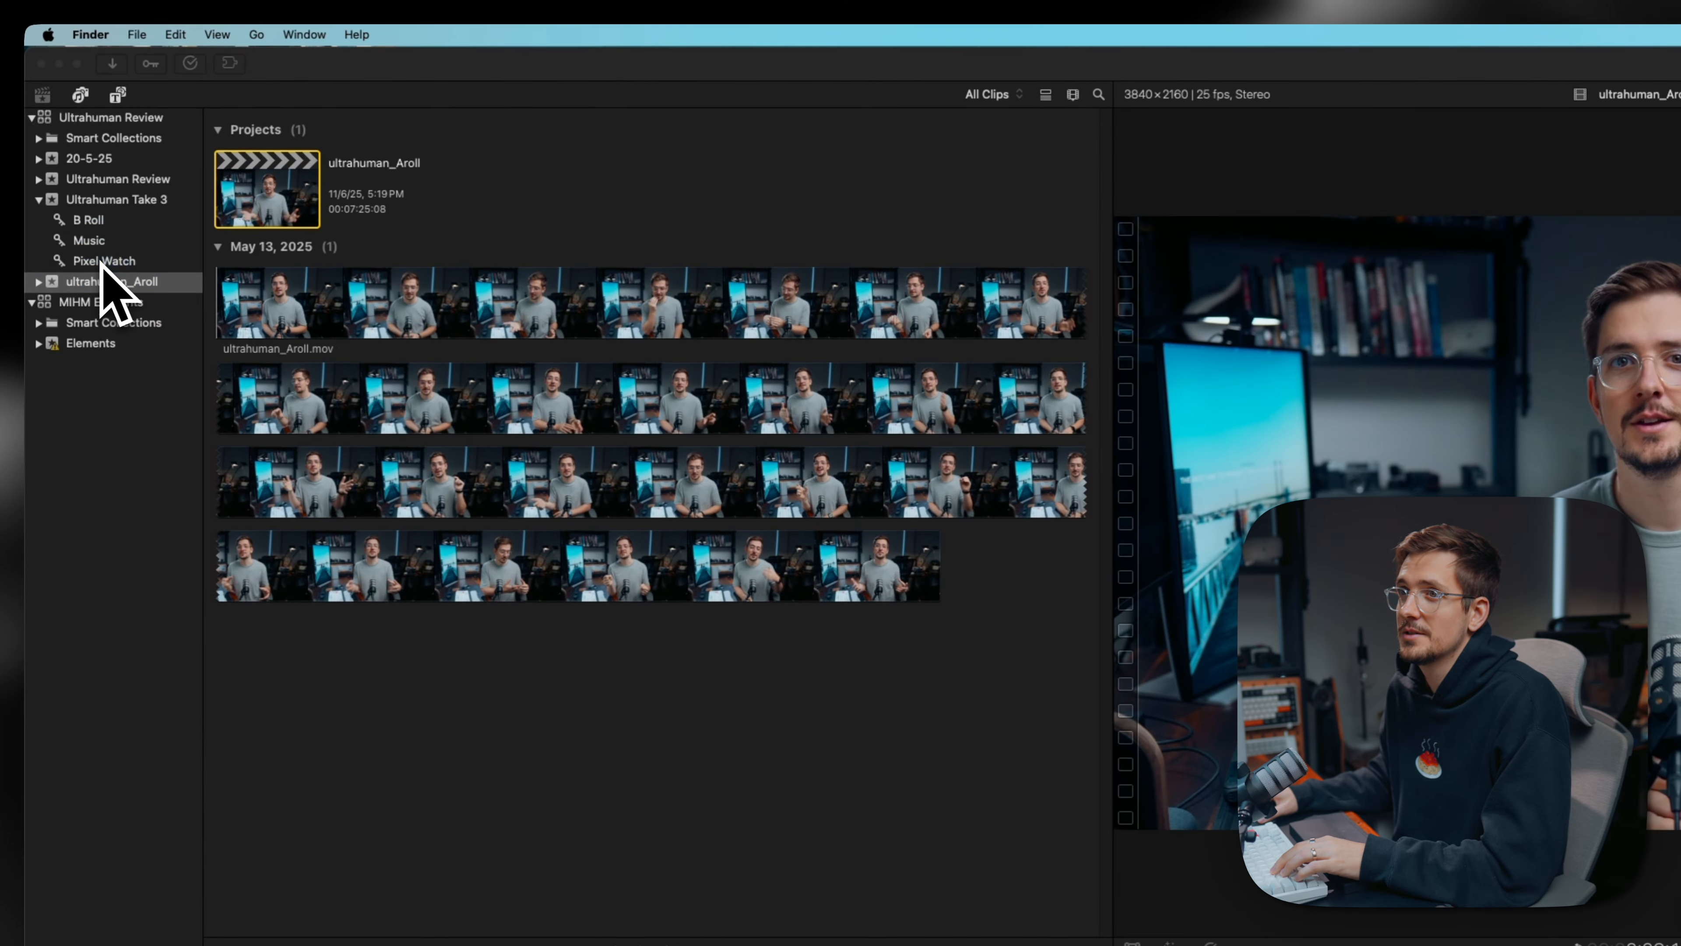
left_click(101, 265)
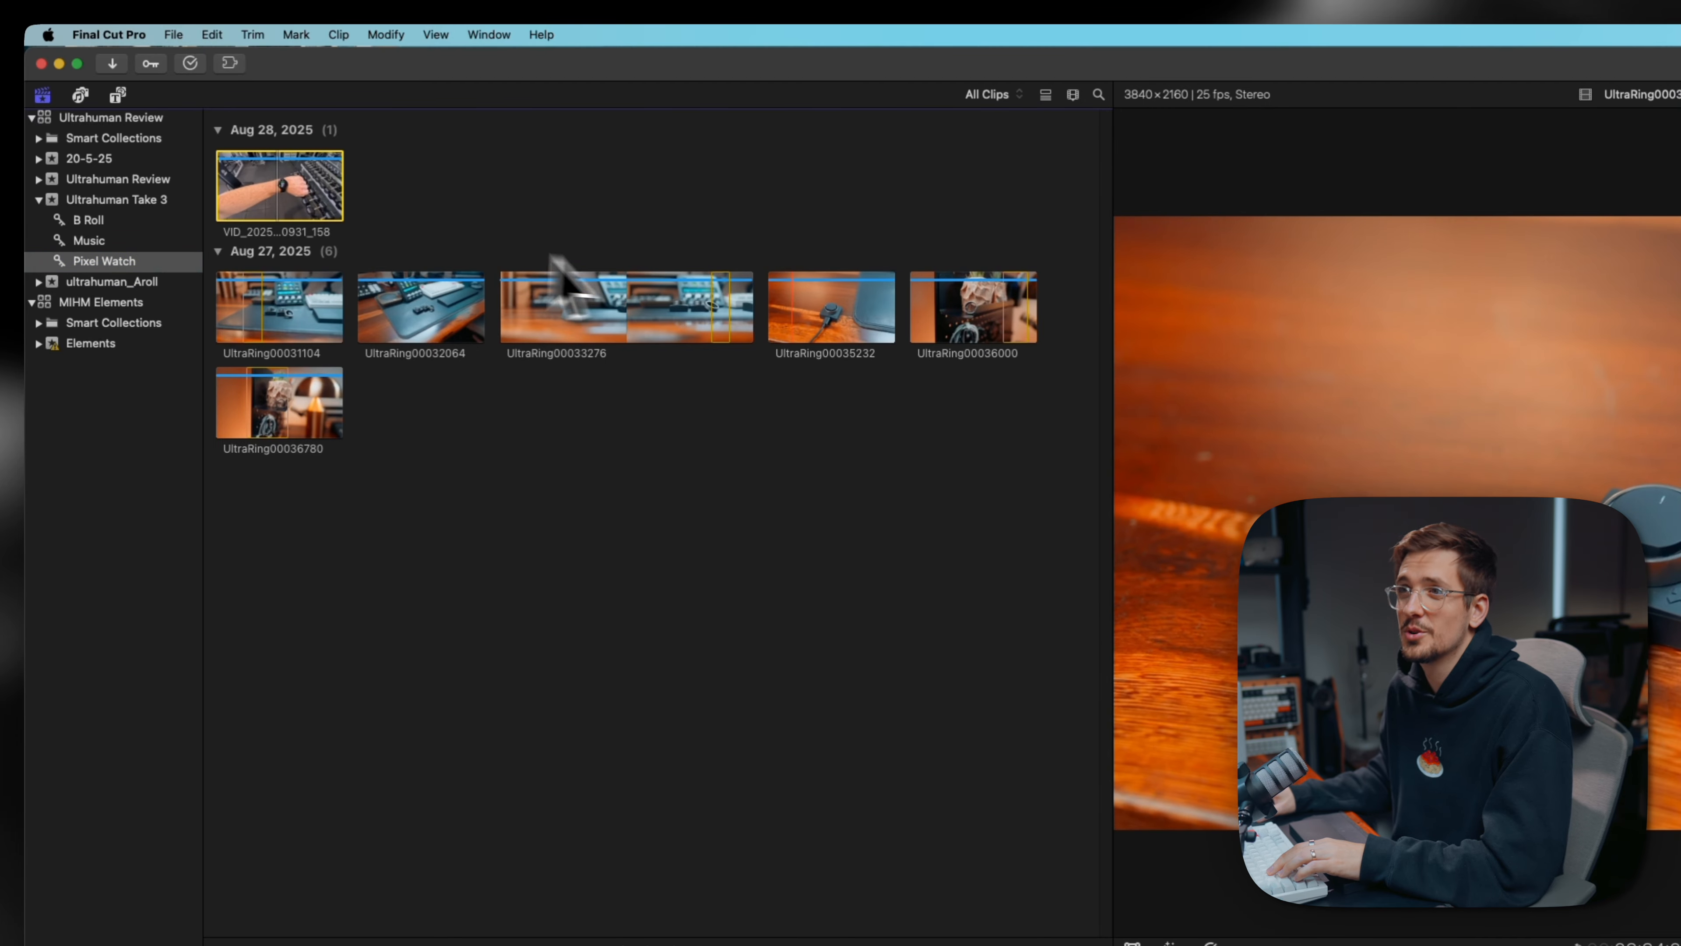
- Examine all source clips in the Ultrahuman Take 3 event and the edited project timeline
left_click(118, 199)
scroll(619, 563, "down", 10)
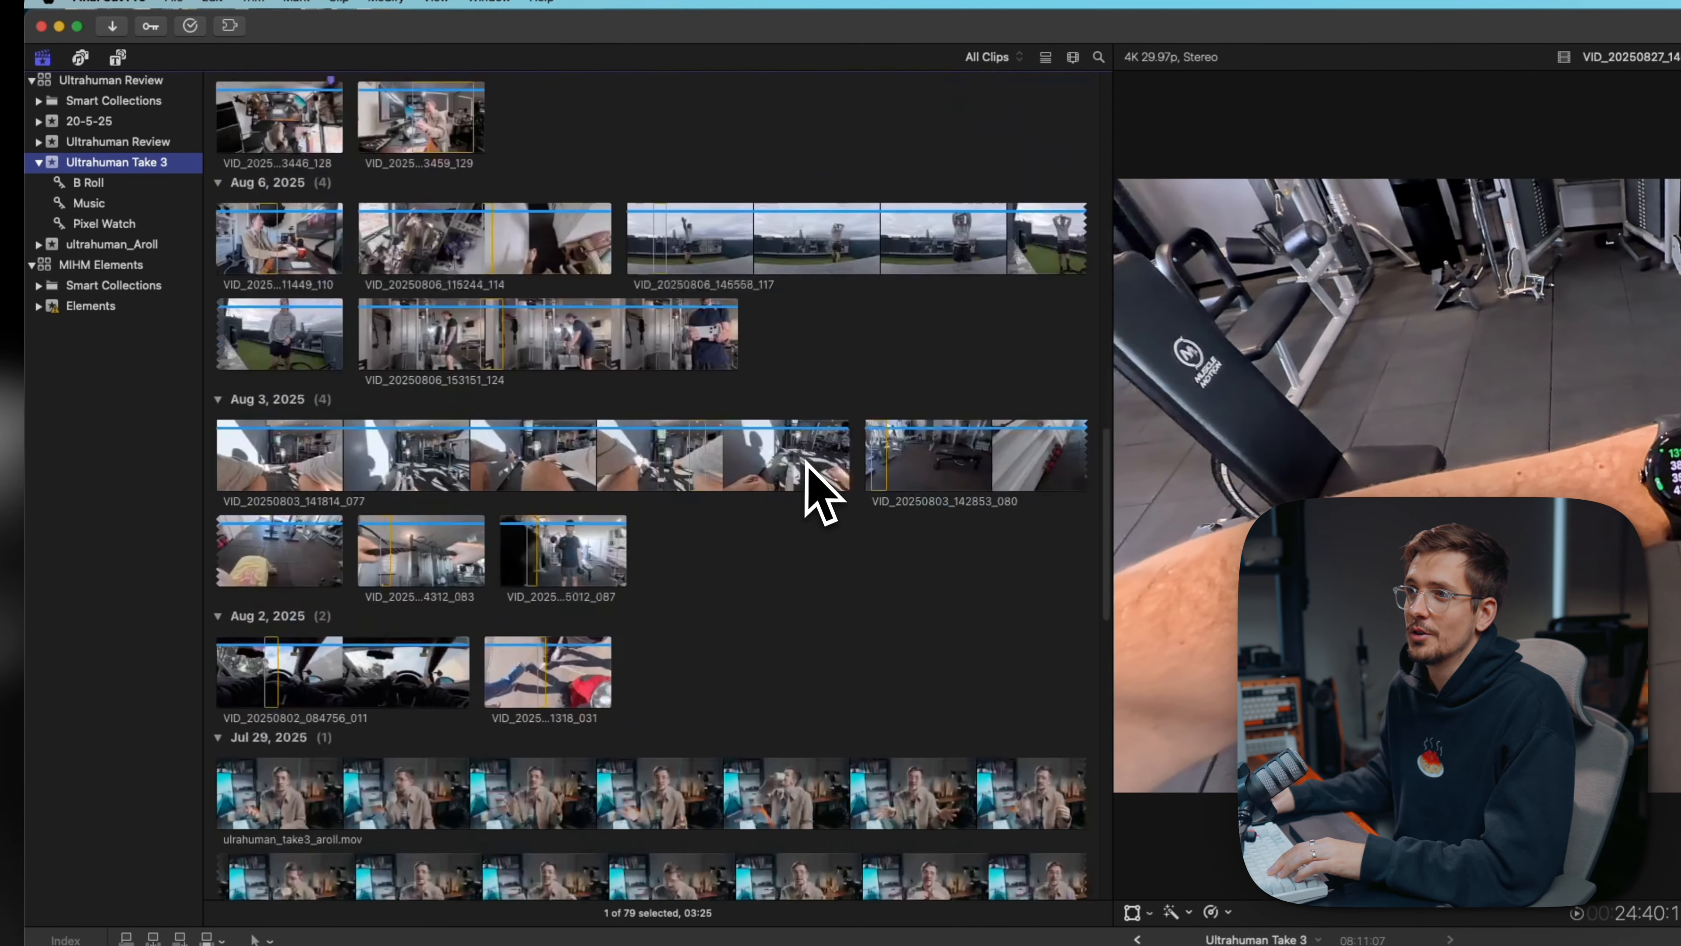
scroll(807, 466, "down", 12)
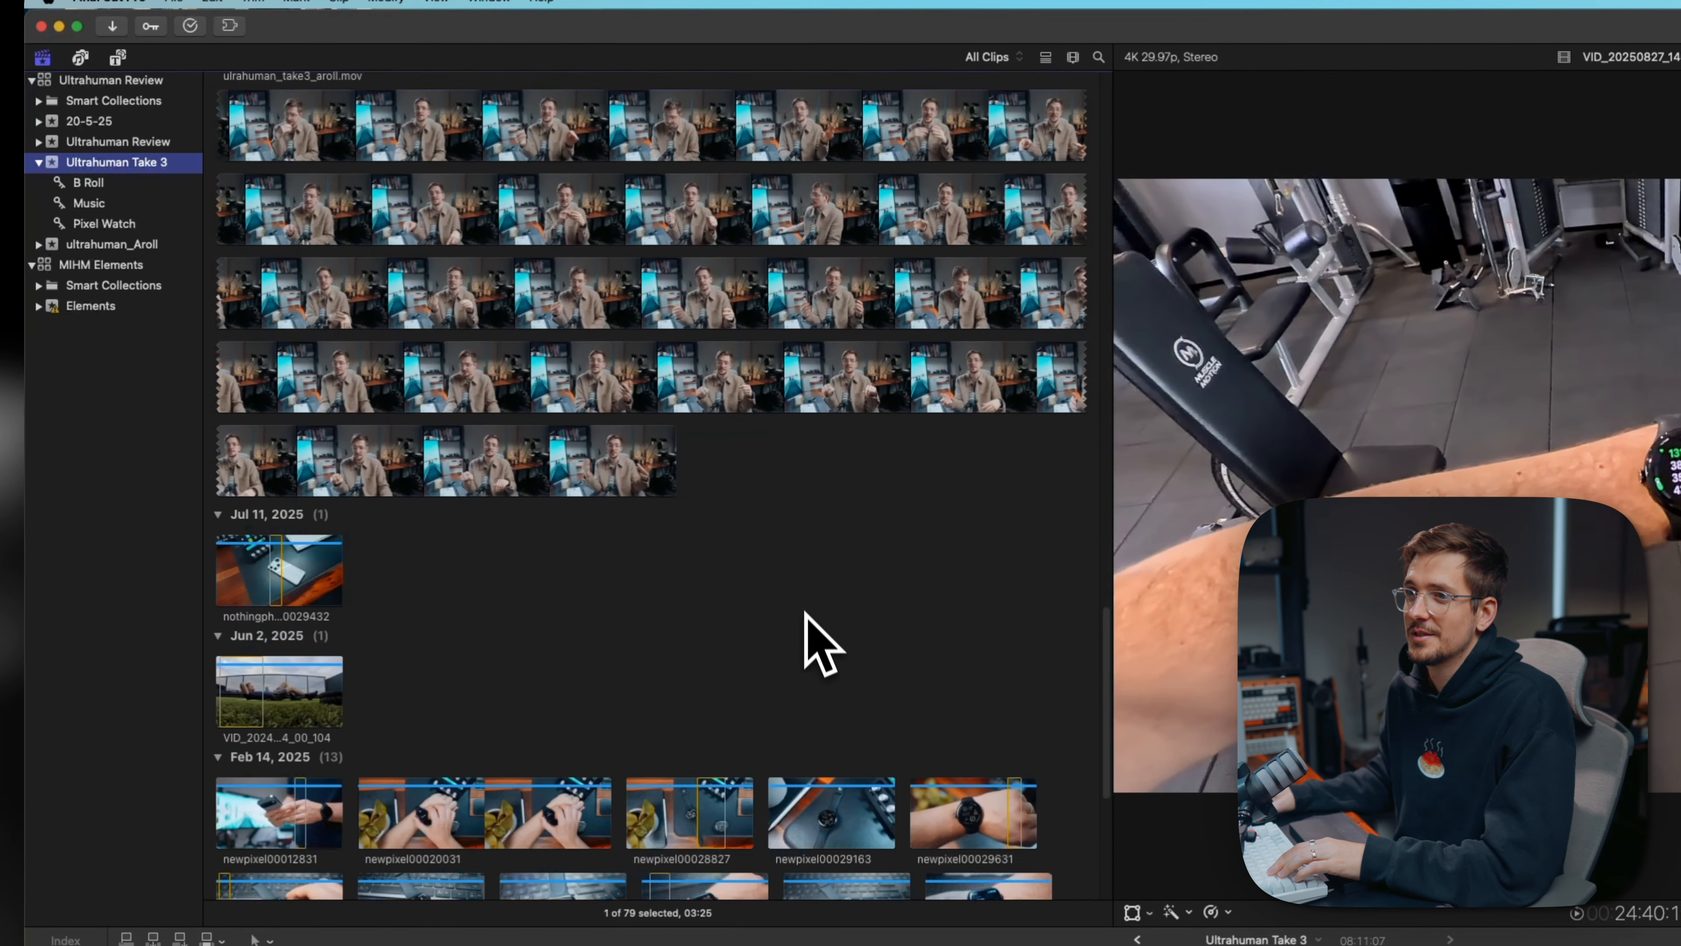
scroll(807, 612, "up", 20)
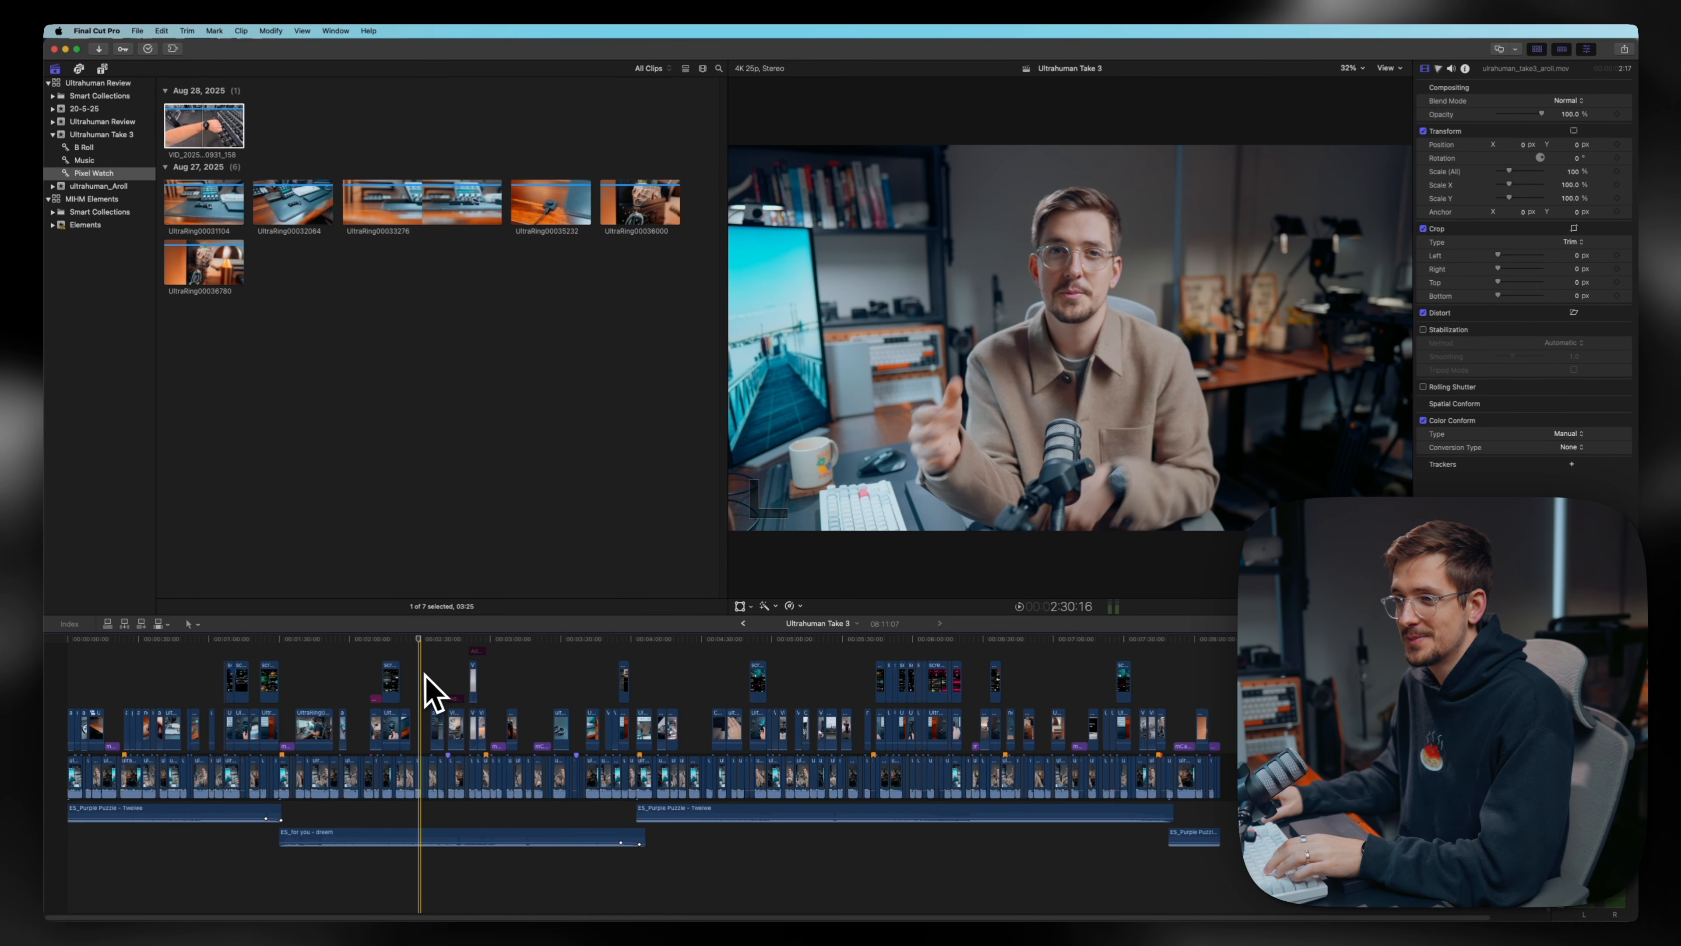
key("super+equal")
key("super+equal")
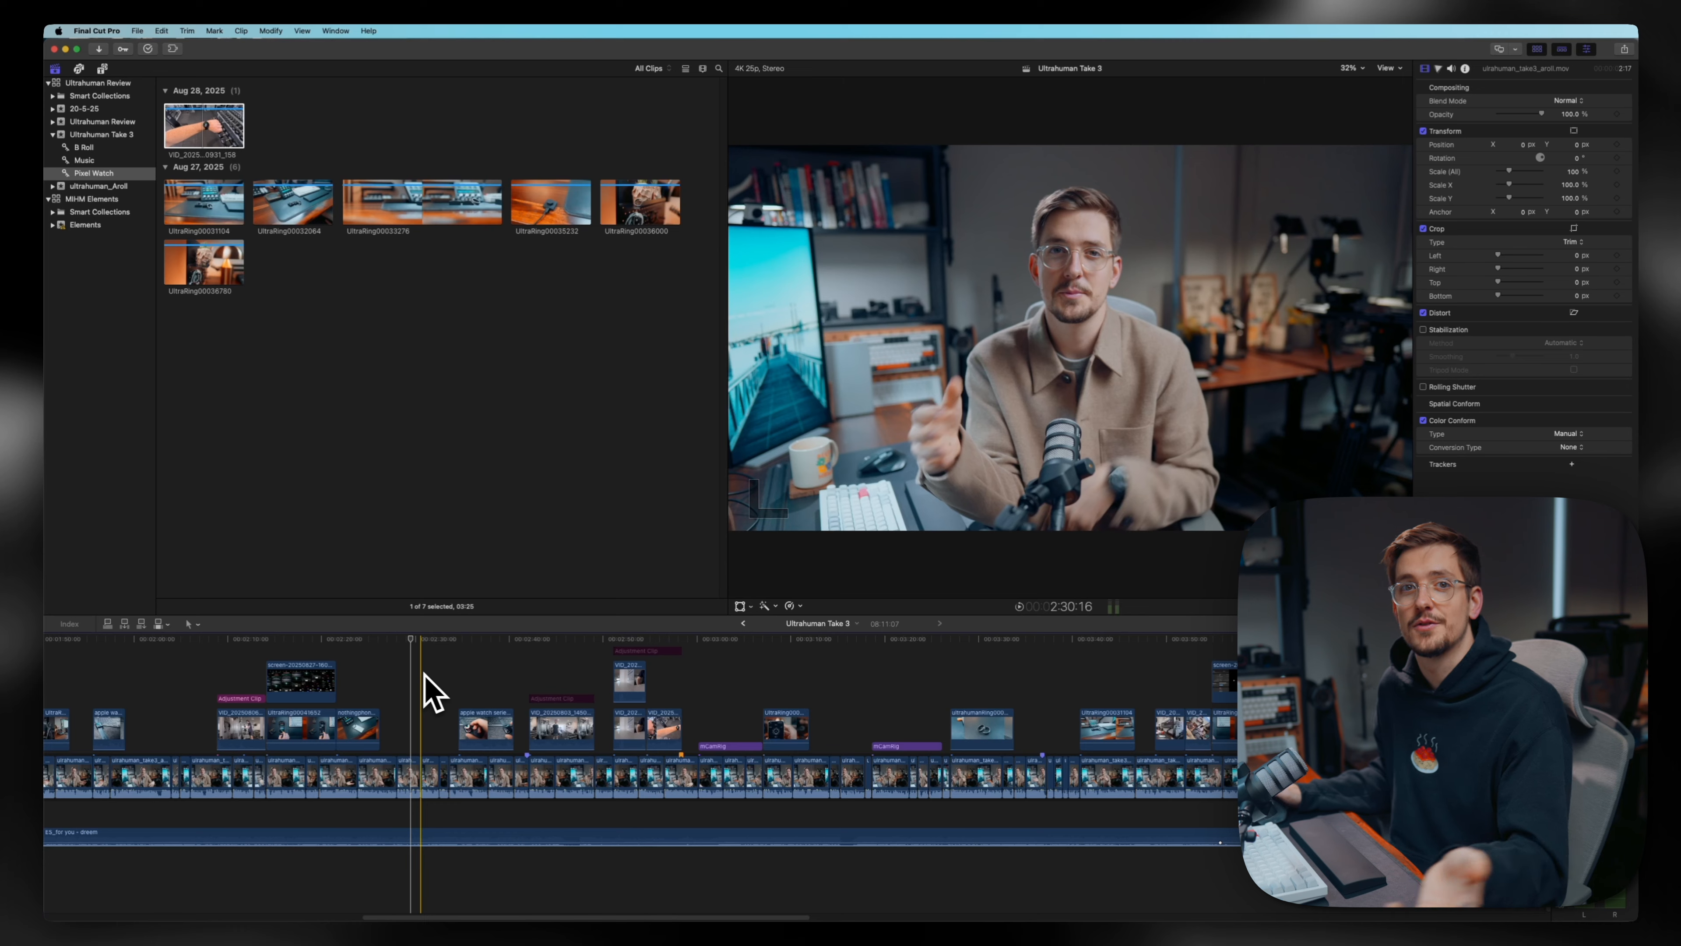
scroll(424, 676, "left", 15)
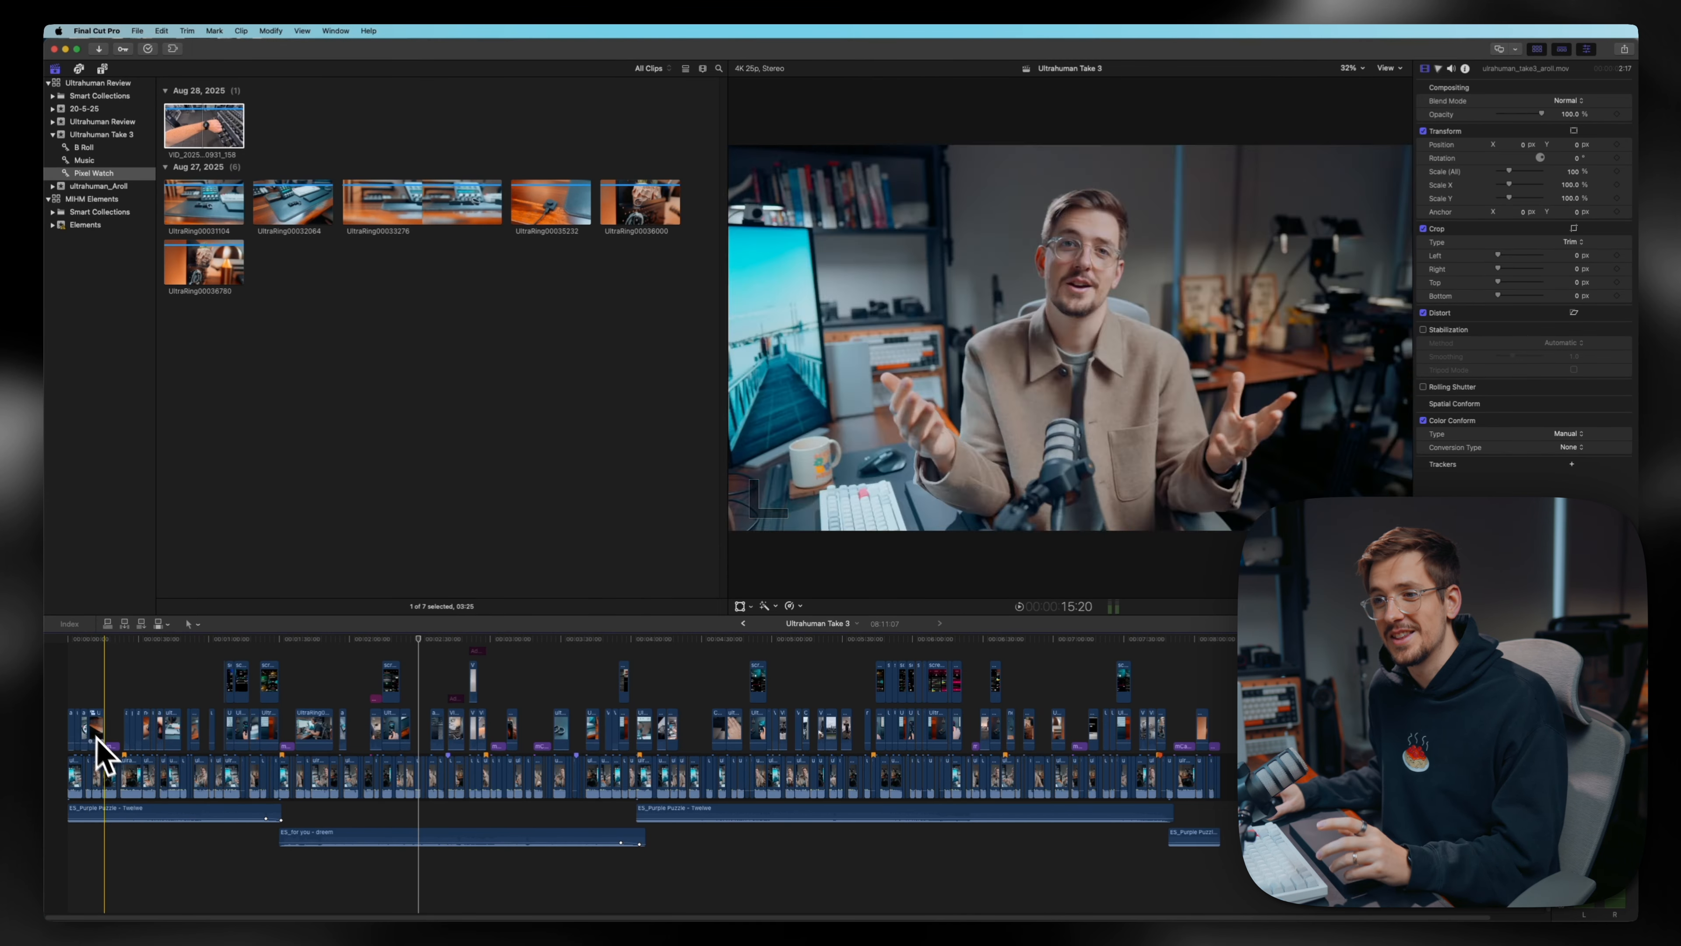
scroll(126, 808, "up", 1)
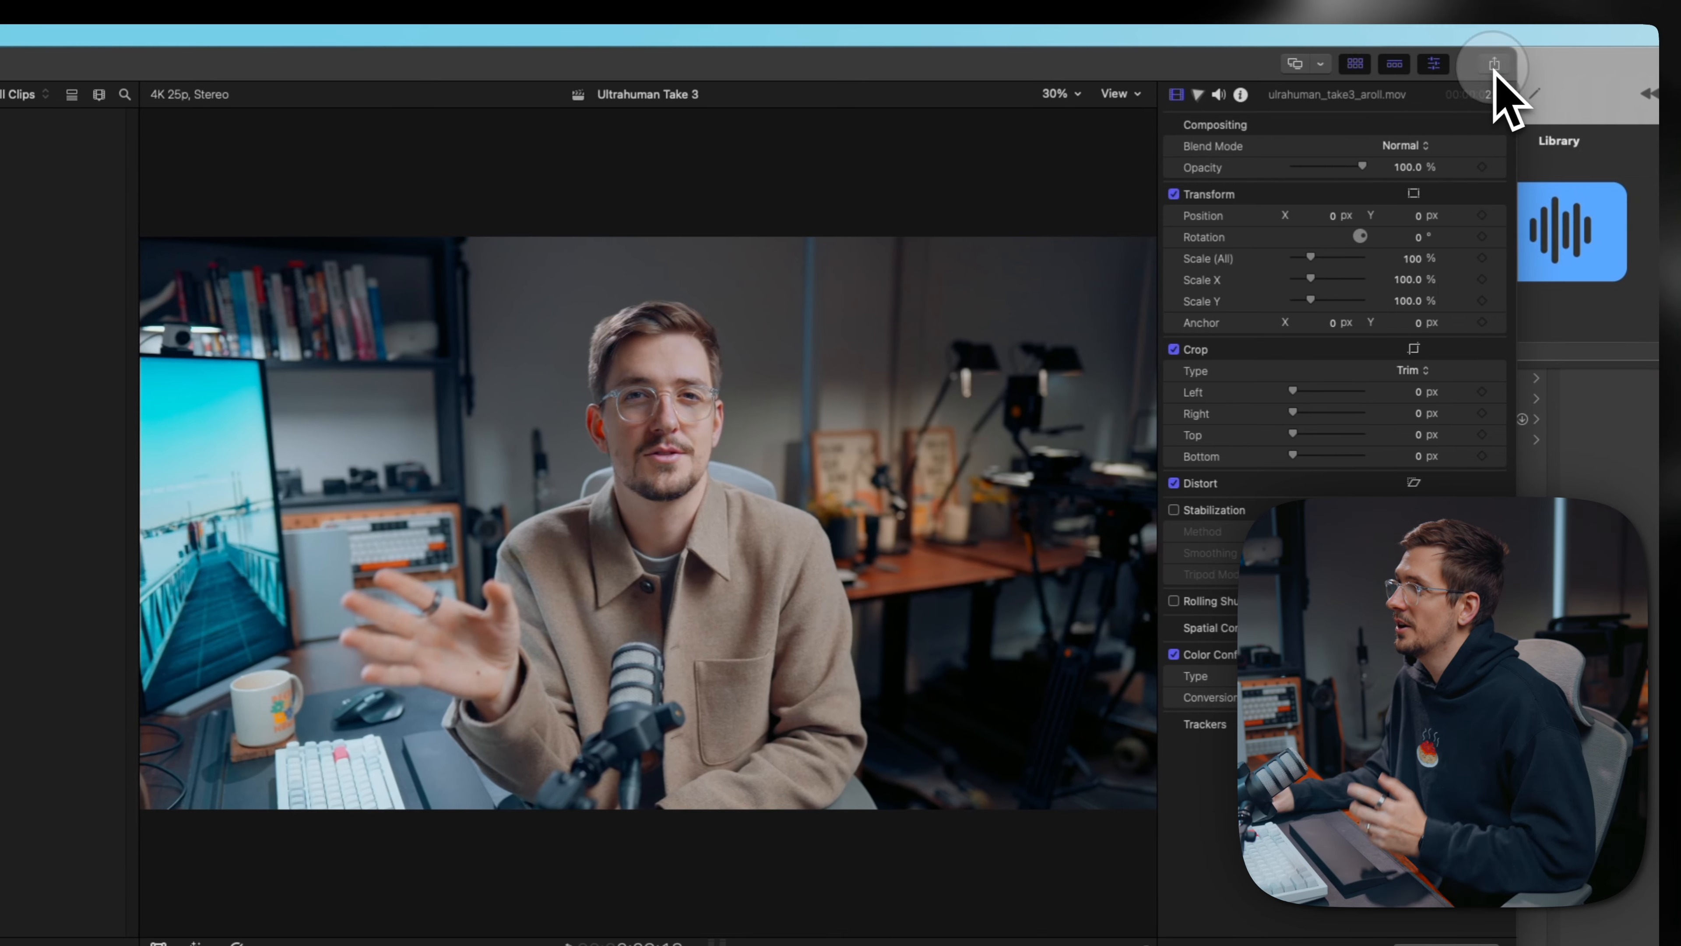
- Add an Export File destination to the sharing destinations and name it YouTube Export
left_click(1489, 66)
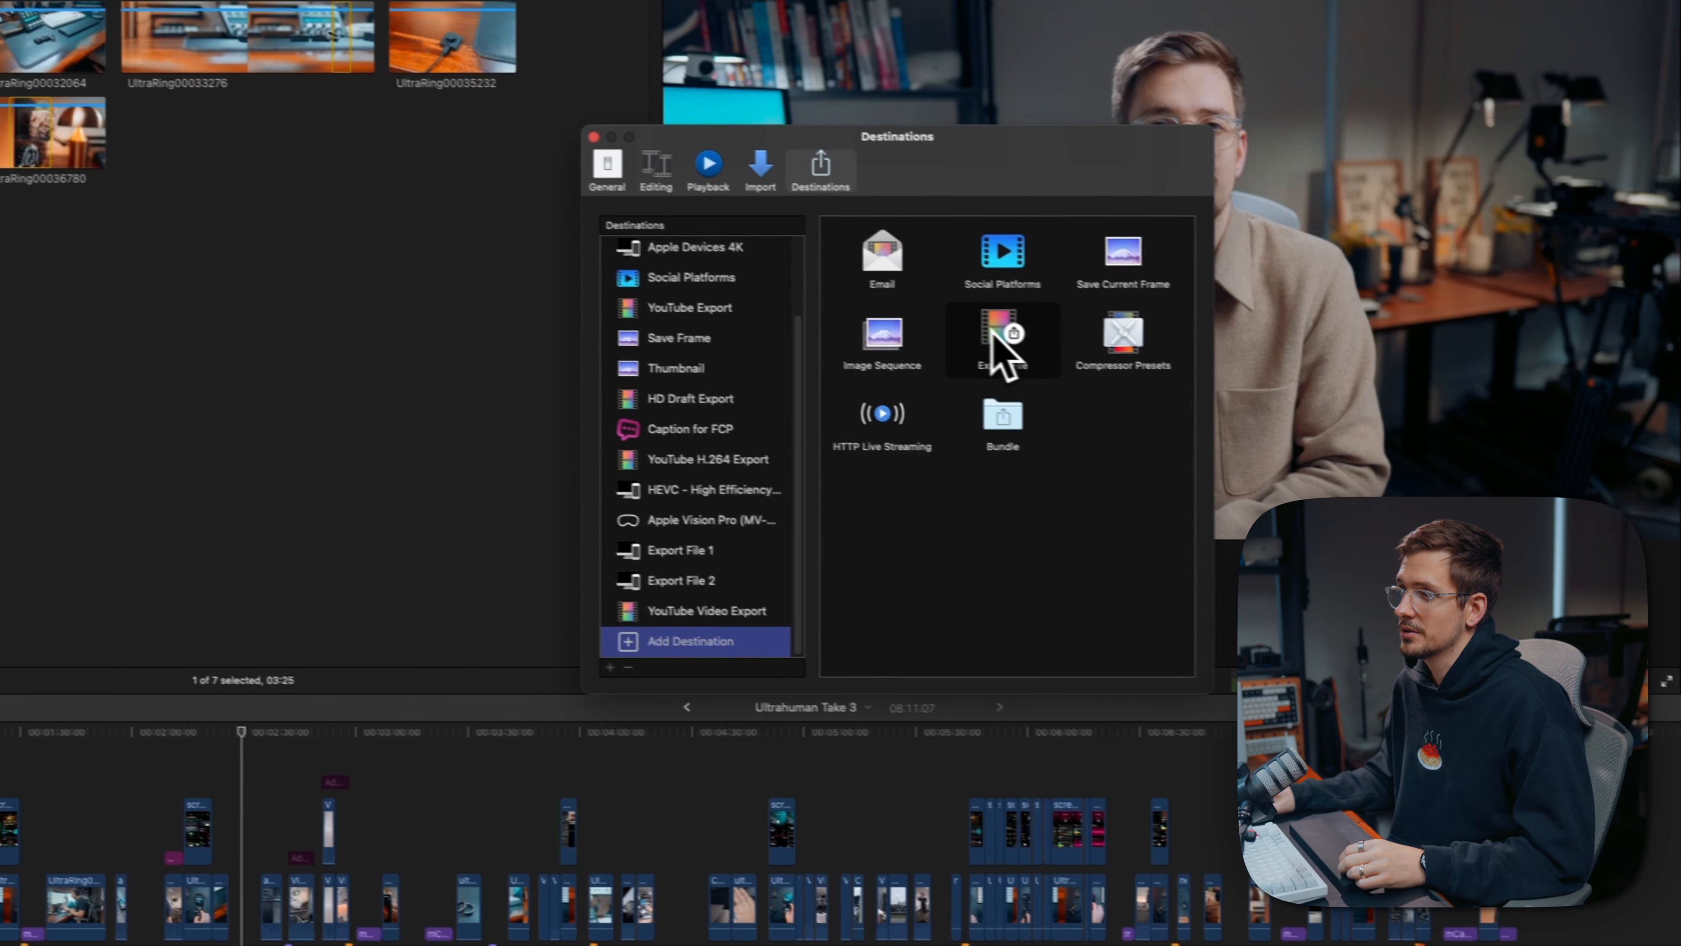
double_click(936, 323)
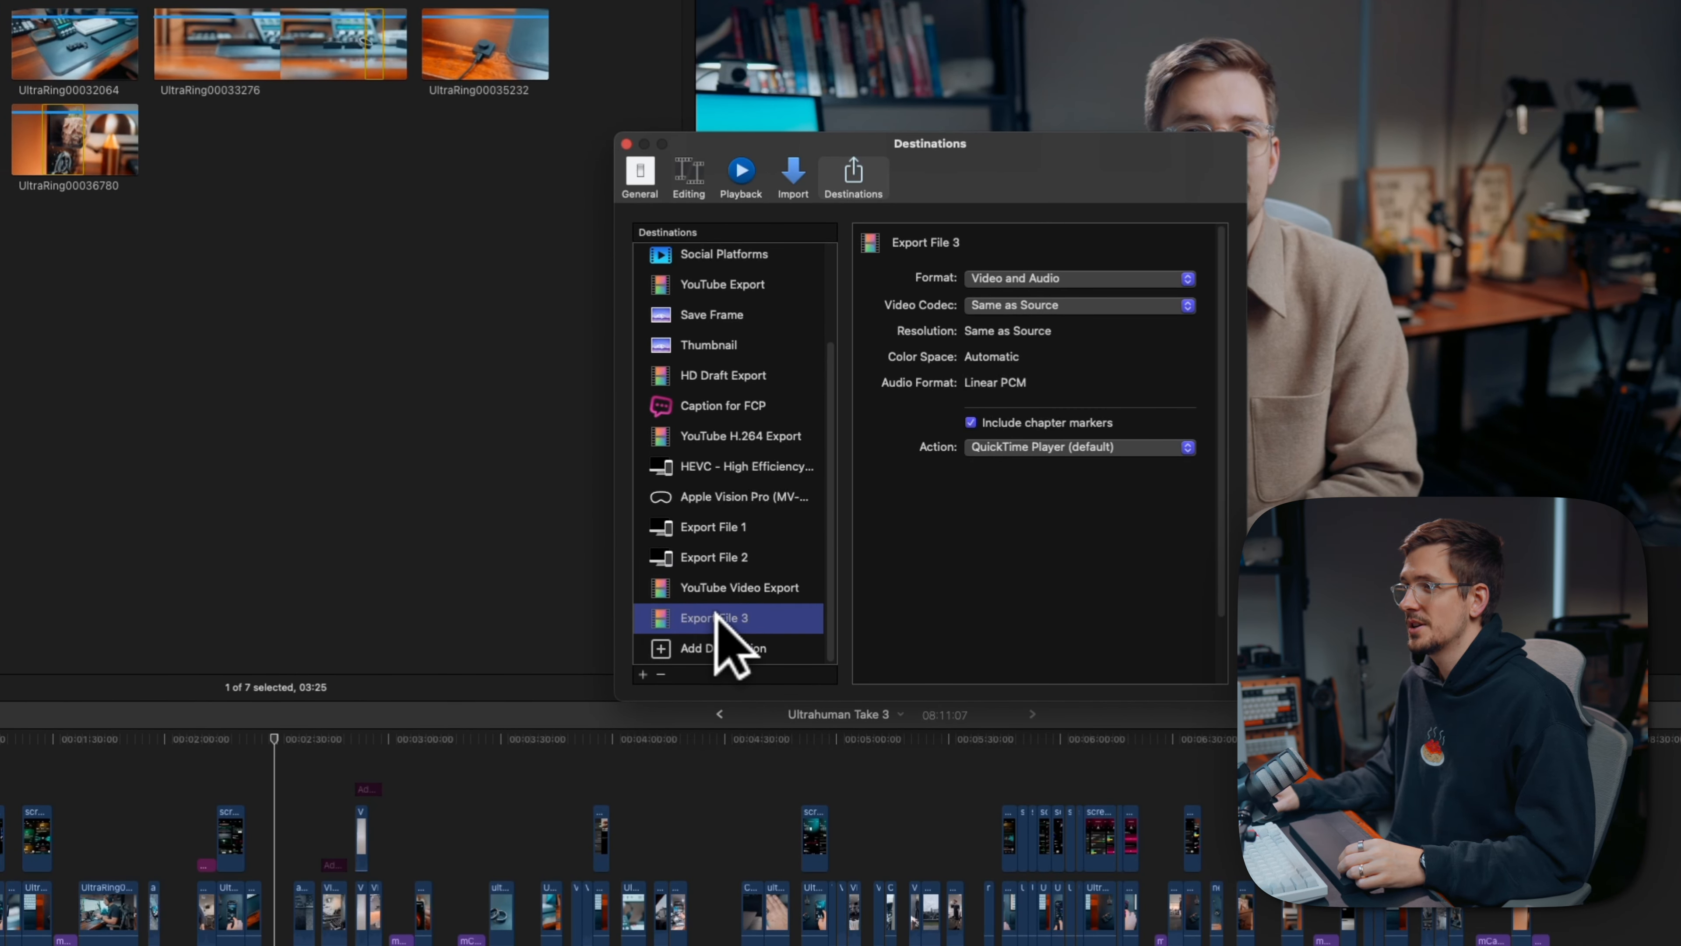
key("Return")
type("YouTube")
type("Export")
key("Return")
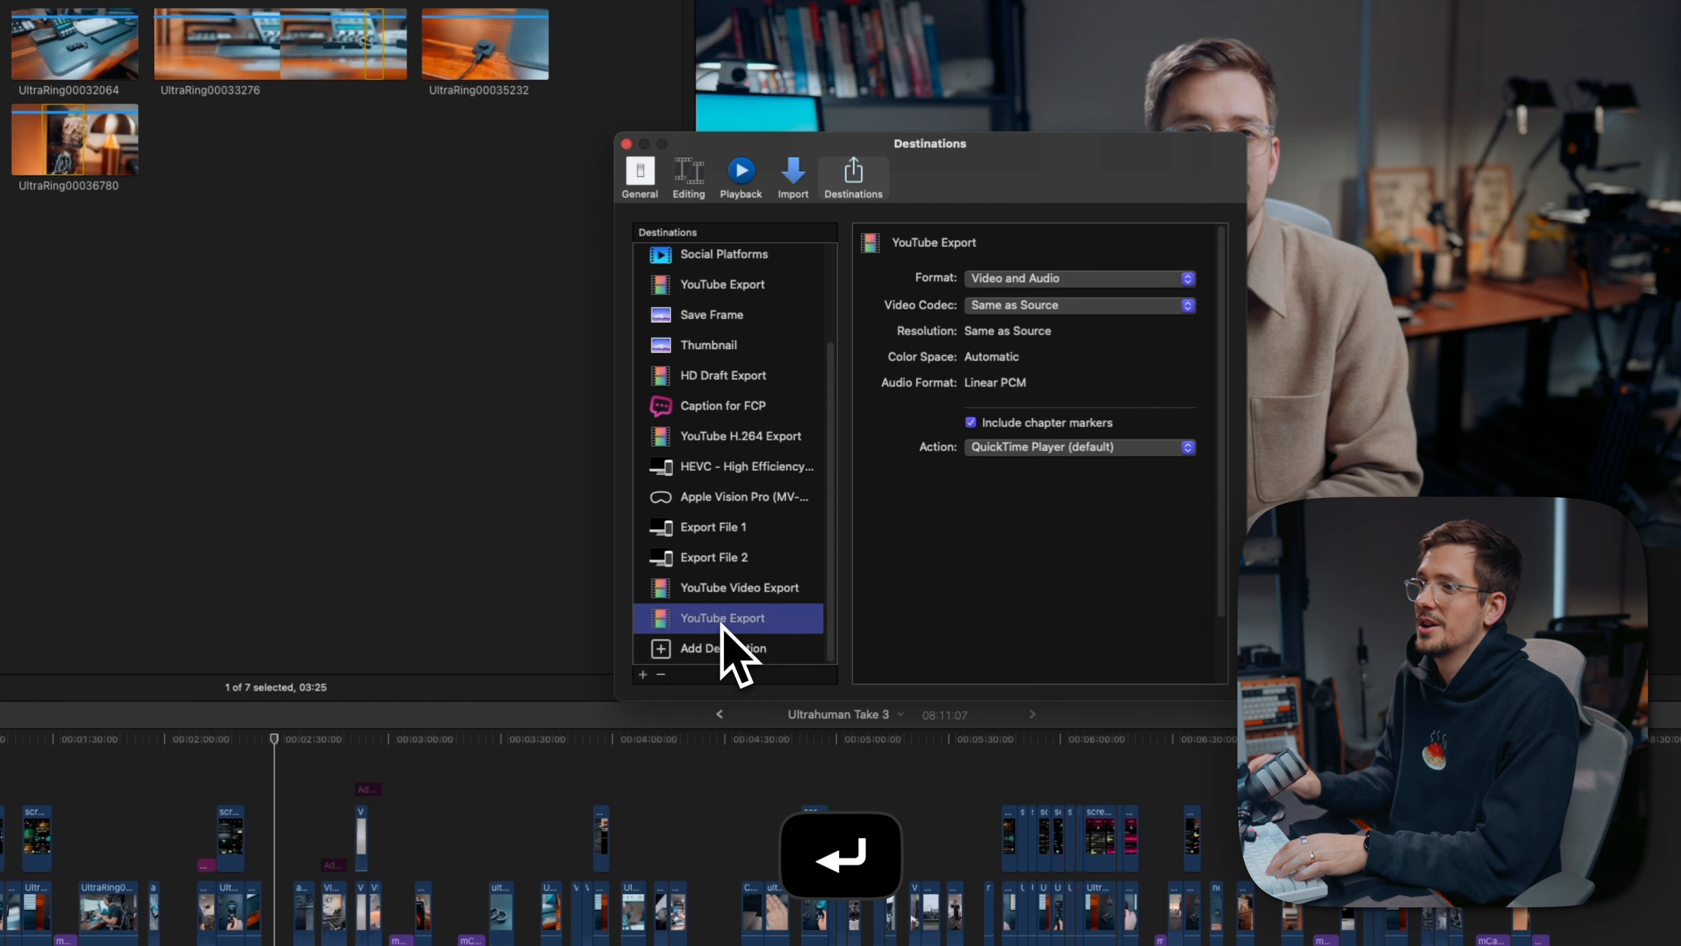
- Configure the new YouTube Export destination with the Video and Audio format and the H.264 video codec, and close the settings
left_click(992, 278)
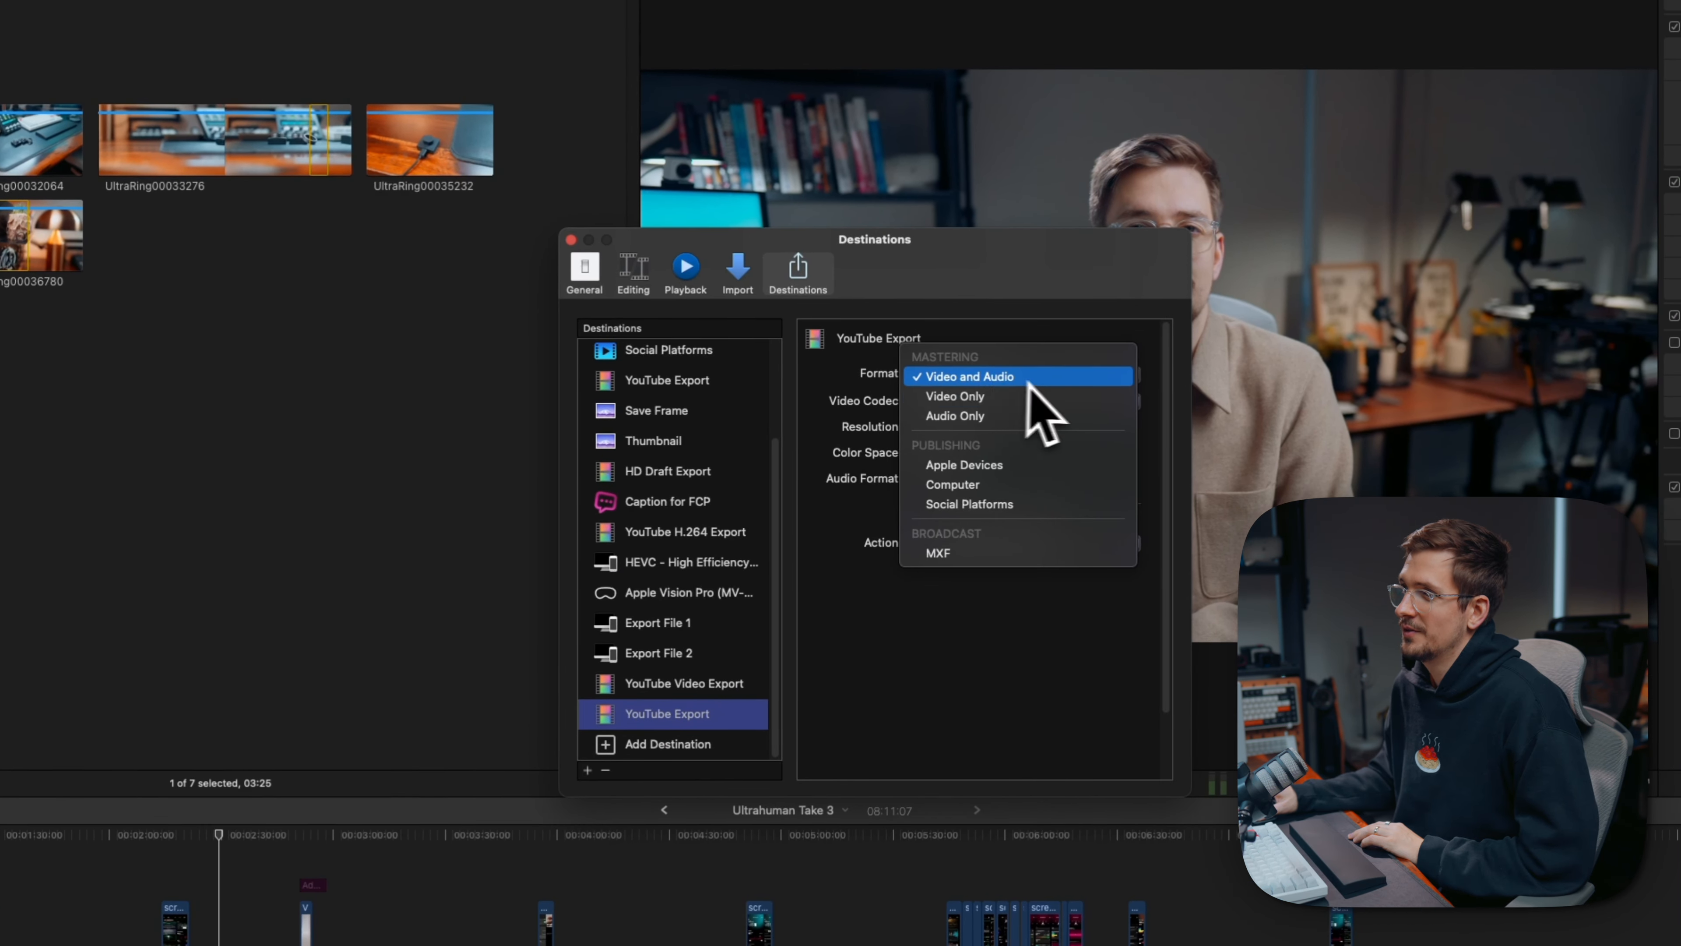
left_click(974, 376)
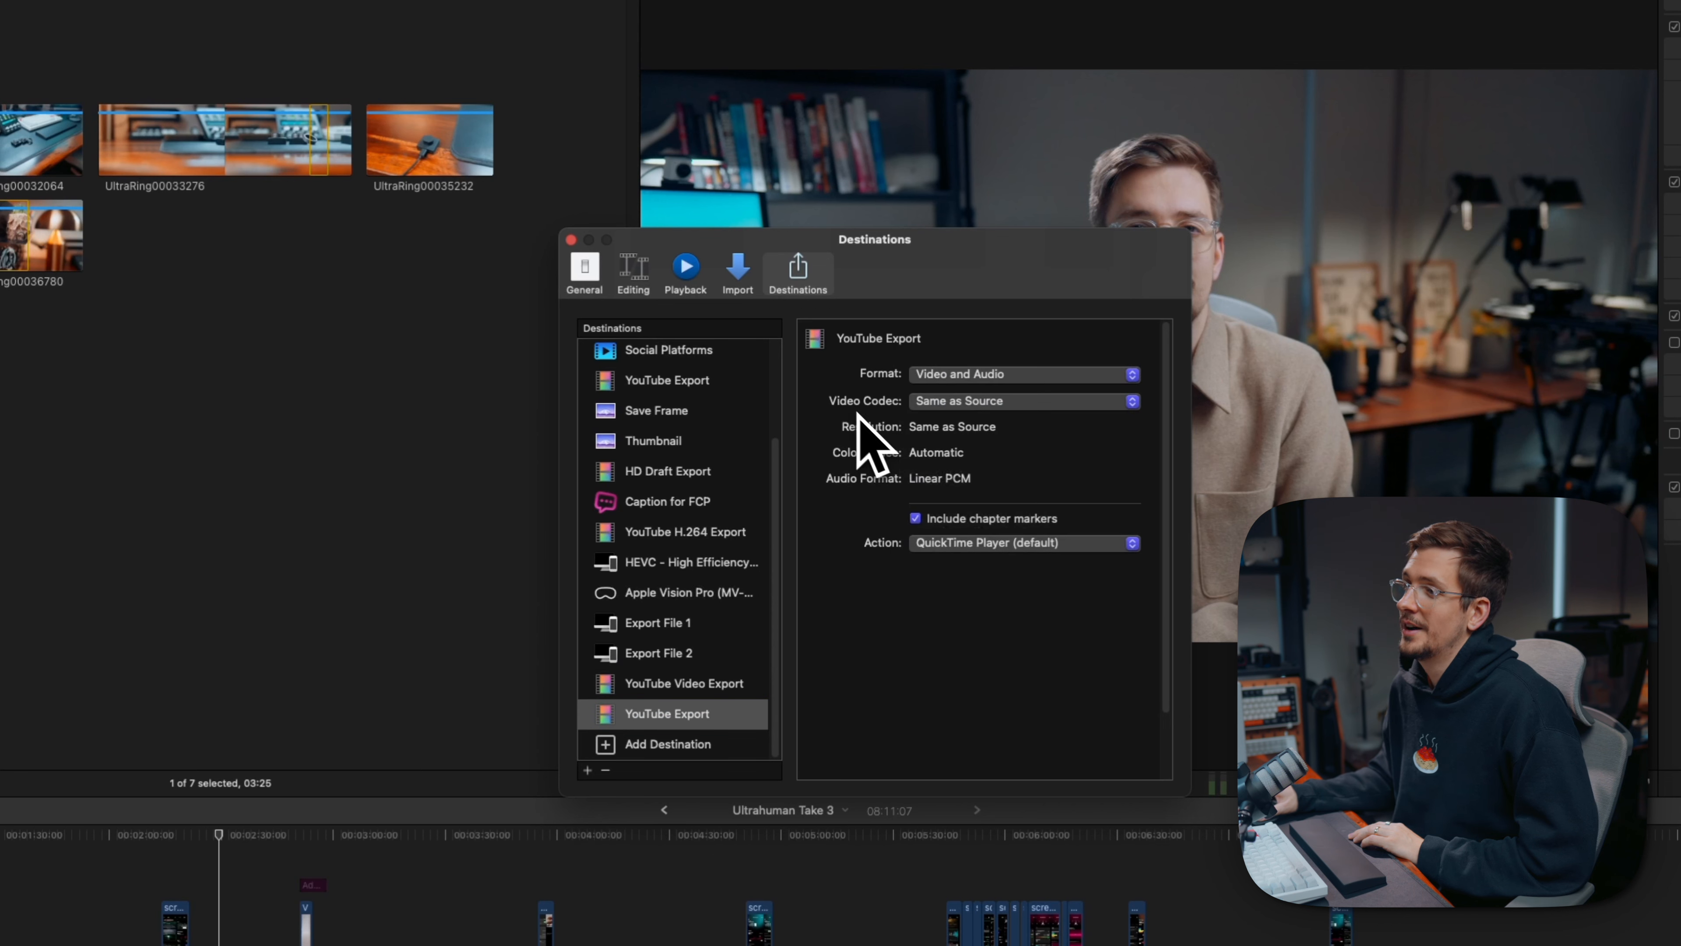
left_click(982, 402)
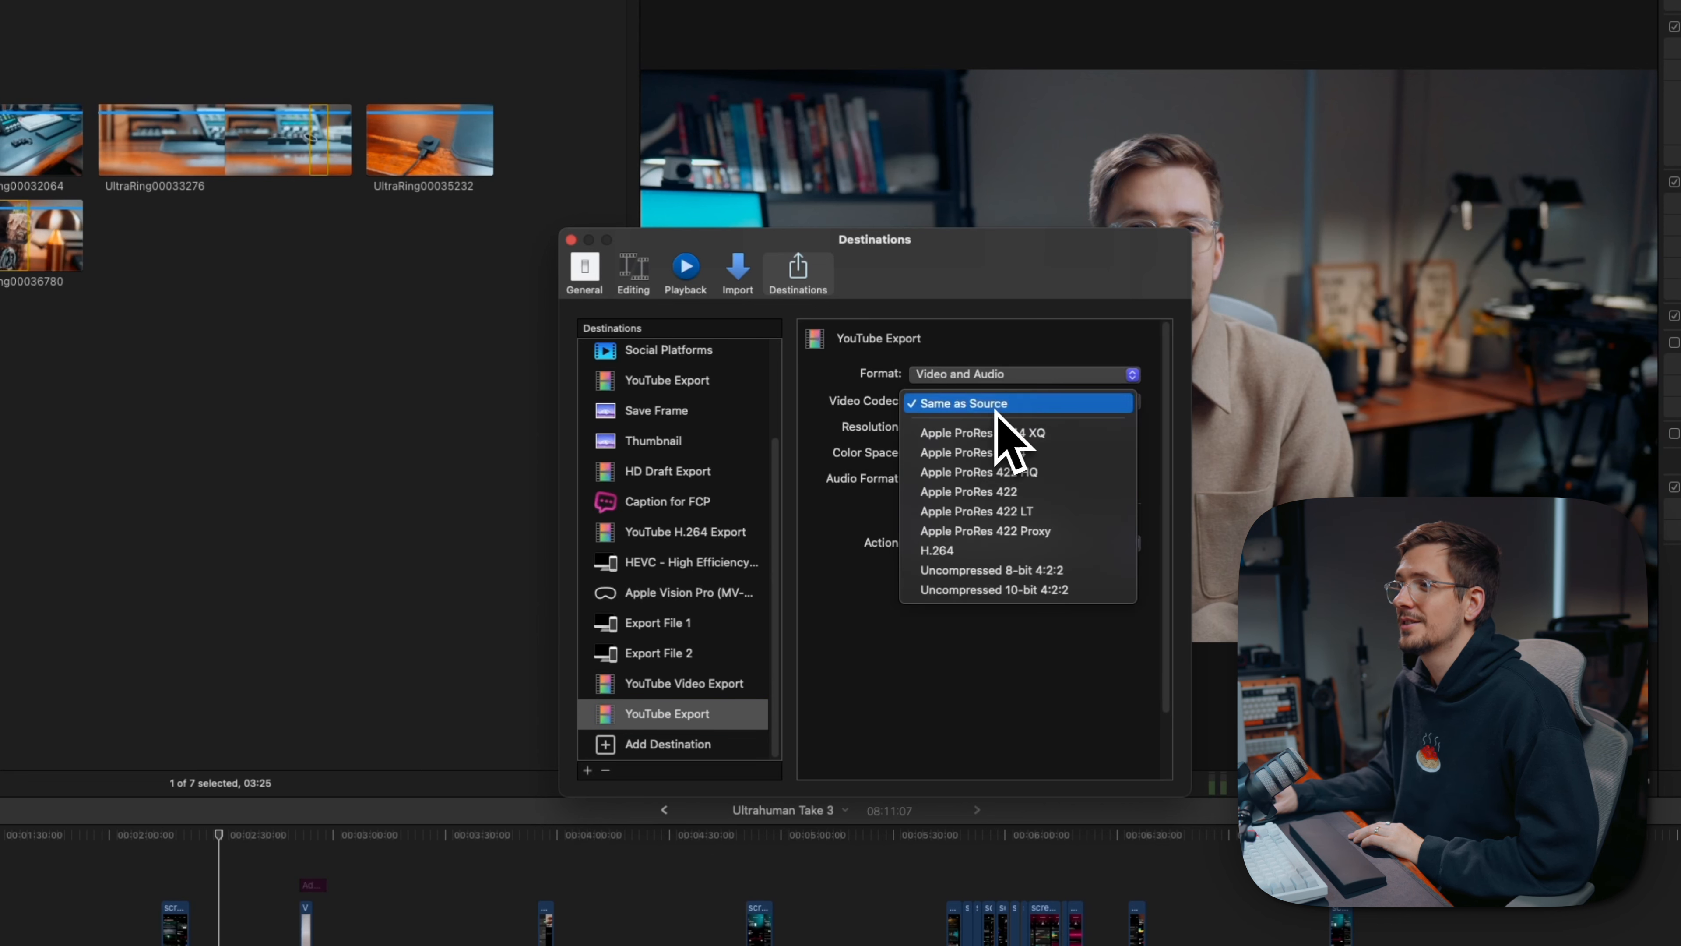
left_click(972, 554)
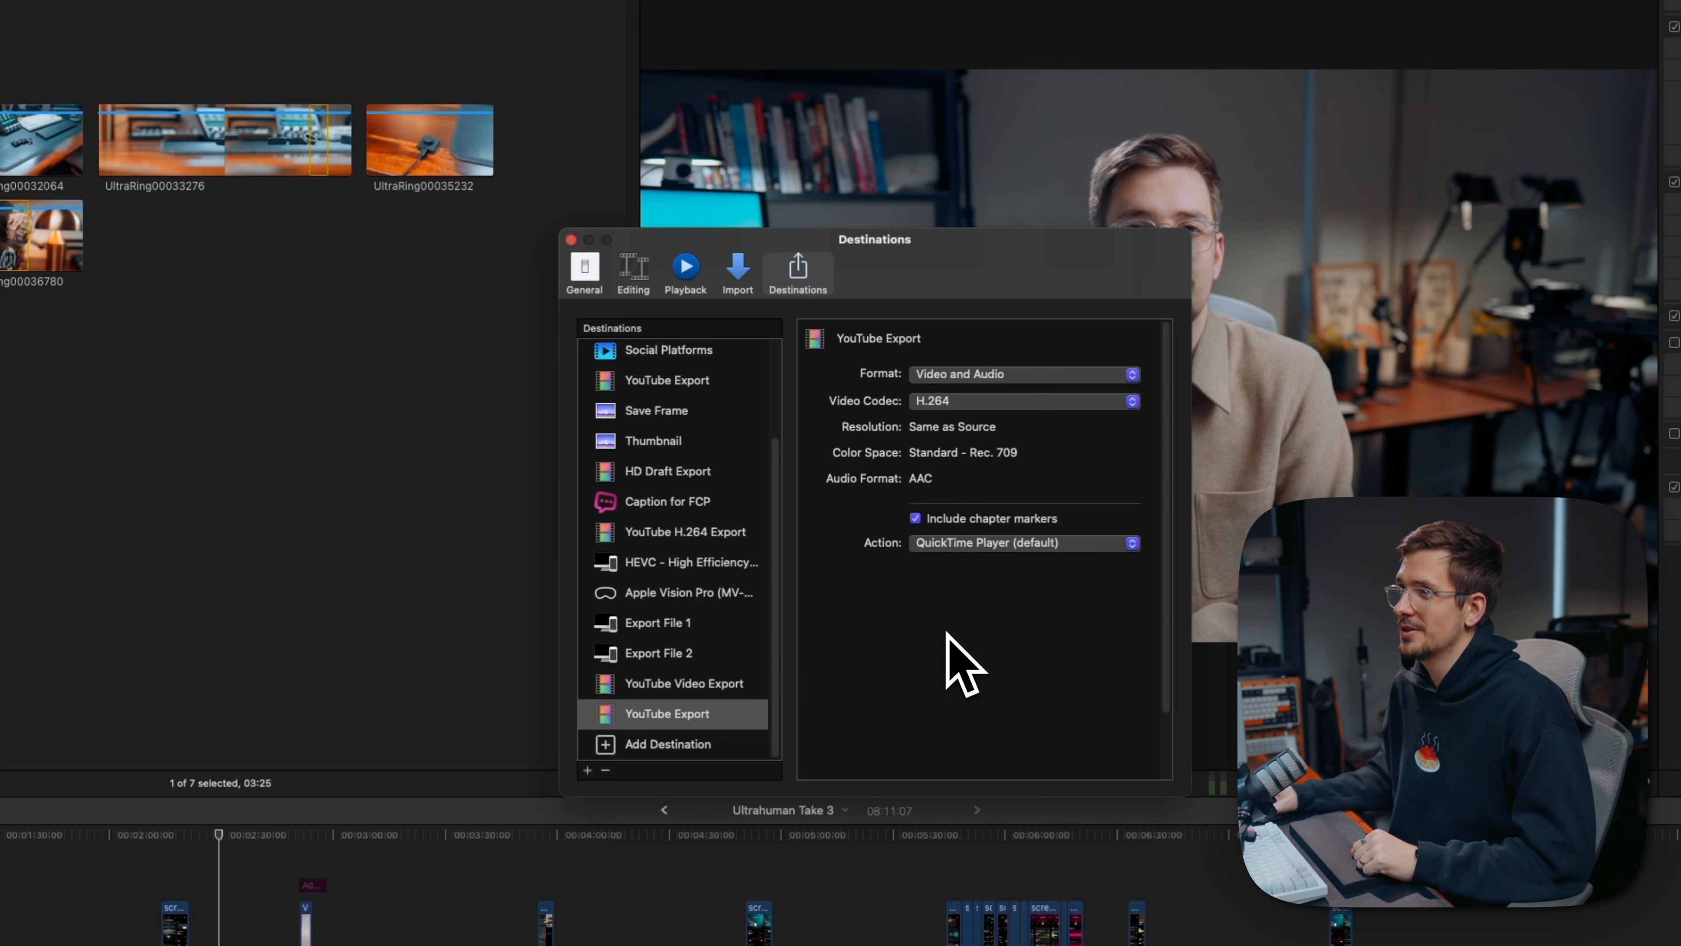
left_click(571, 239)
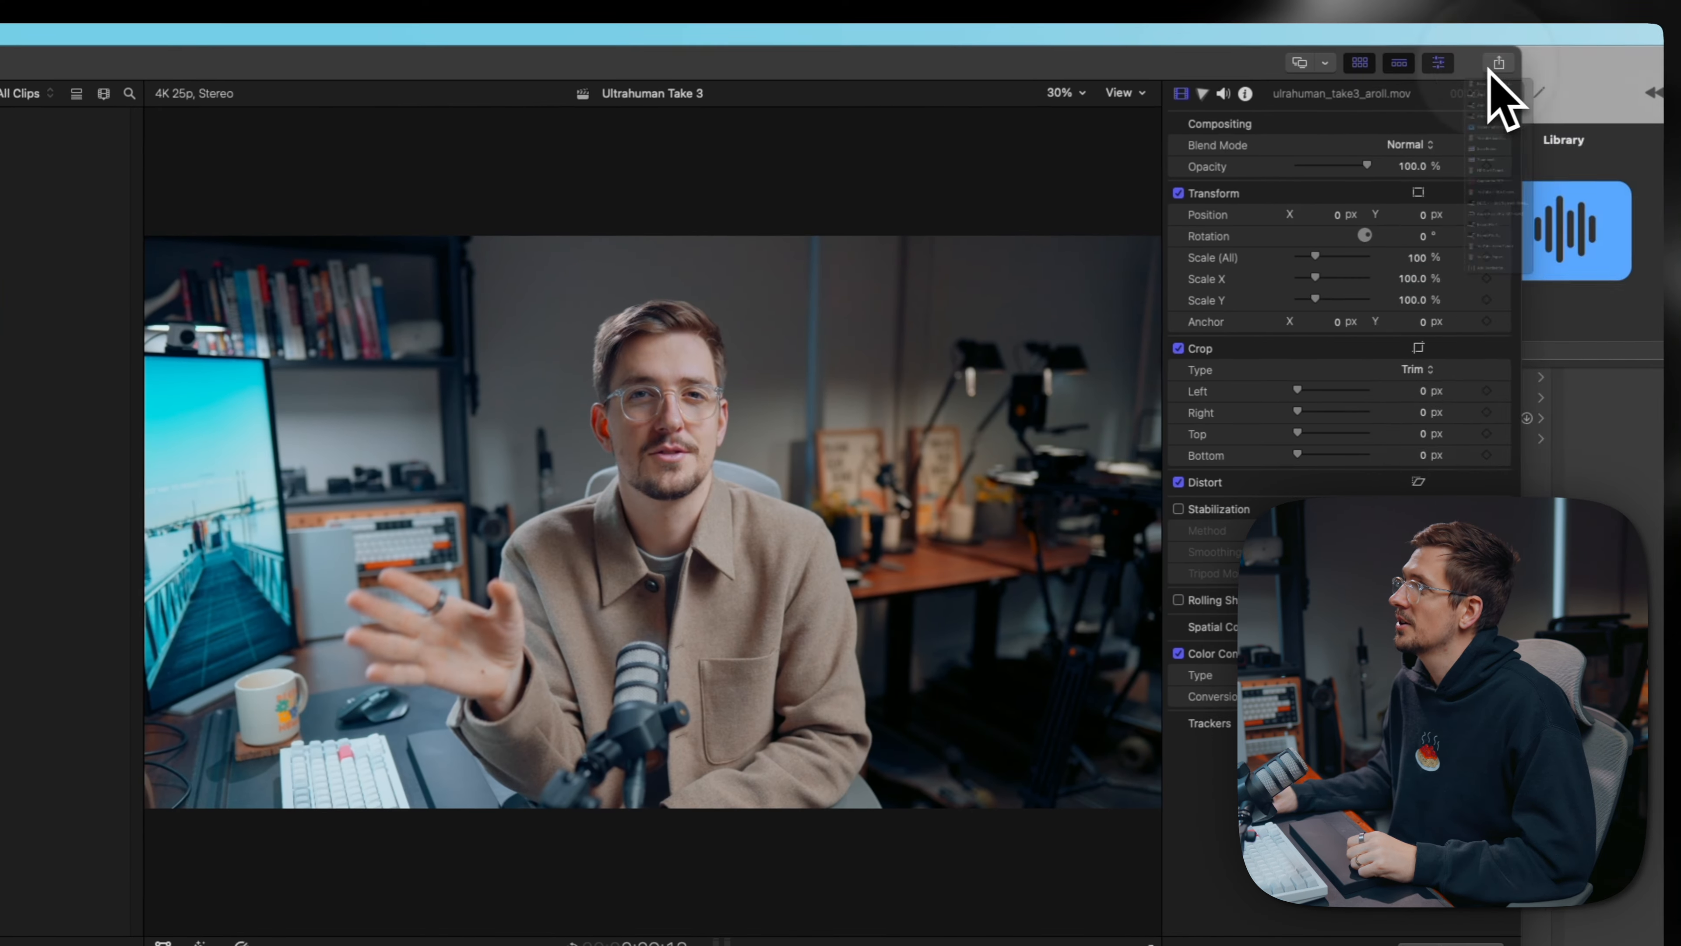
- Start sharing the Ultrahuman Take 3 project with the new YouTube Export destination
left_click(1490, 66)
left_click(1436, 438)
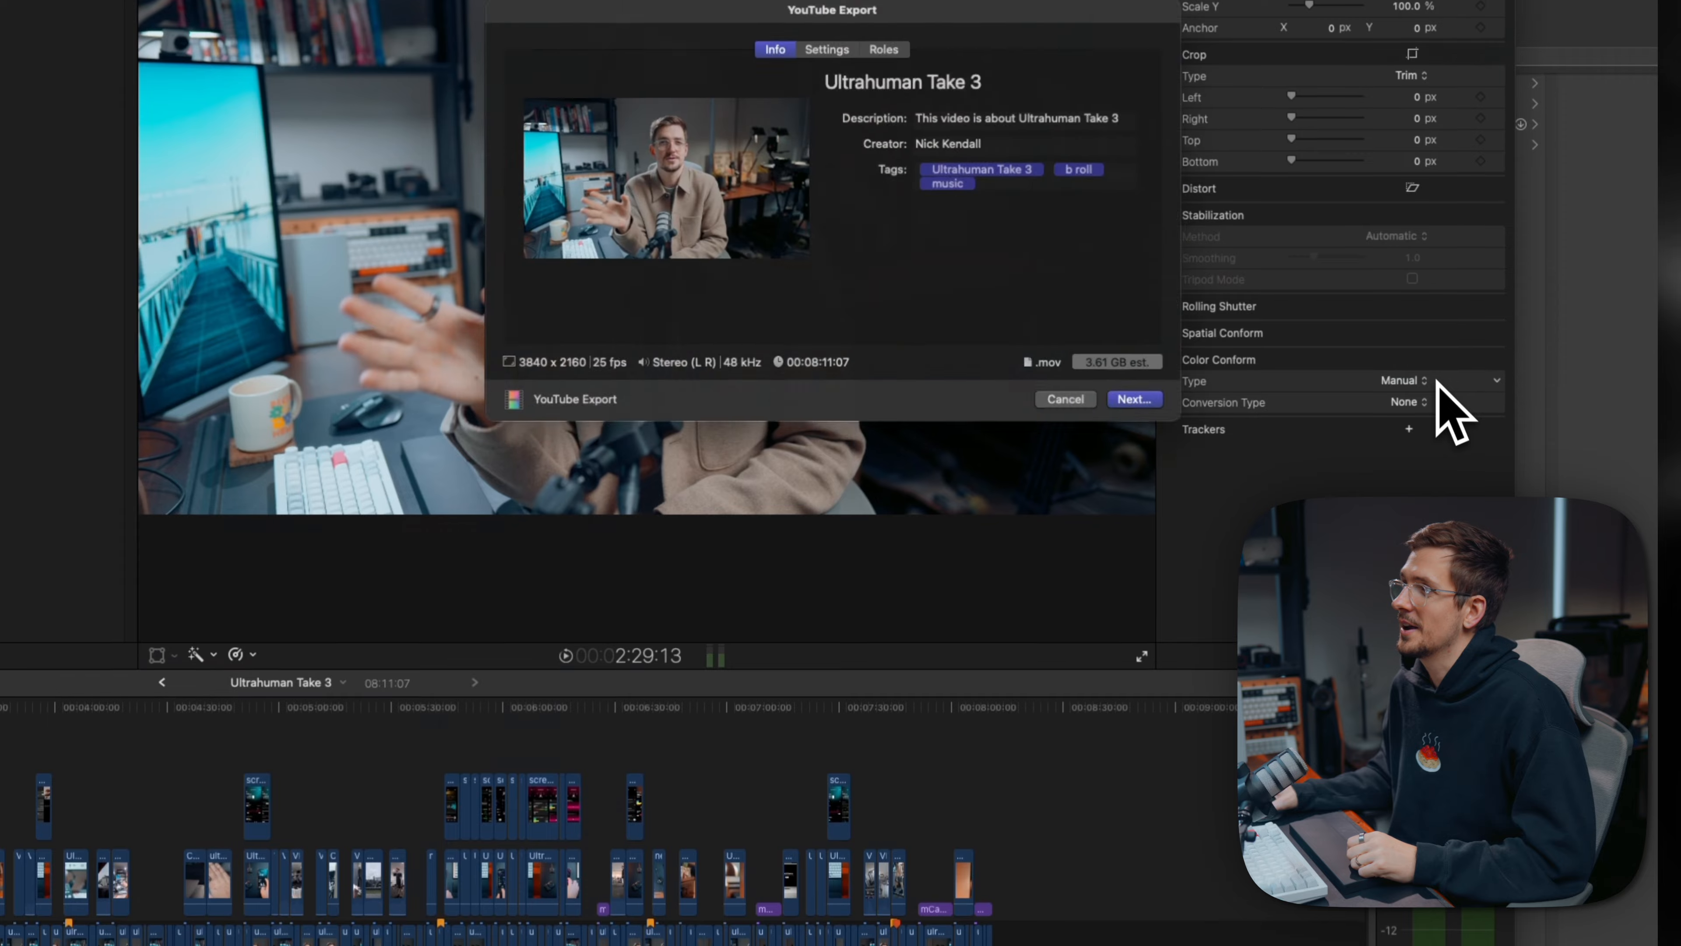